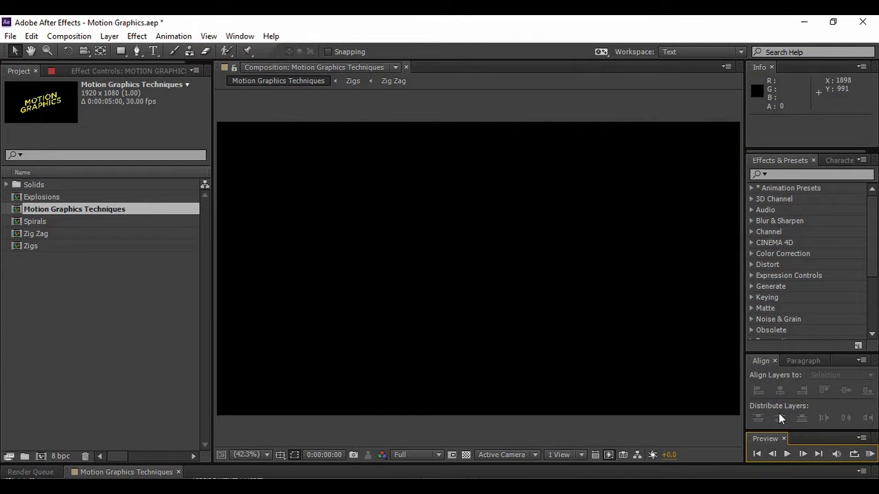
Step: Play back the Motion Graphics Techniques composition and enlarge the timeline area to show its layers
{"action": "left_click", "coordinate": [787, 455]}
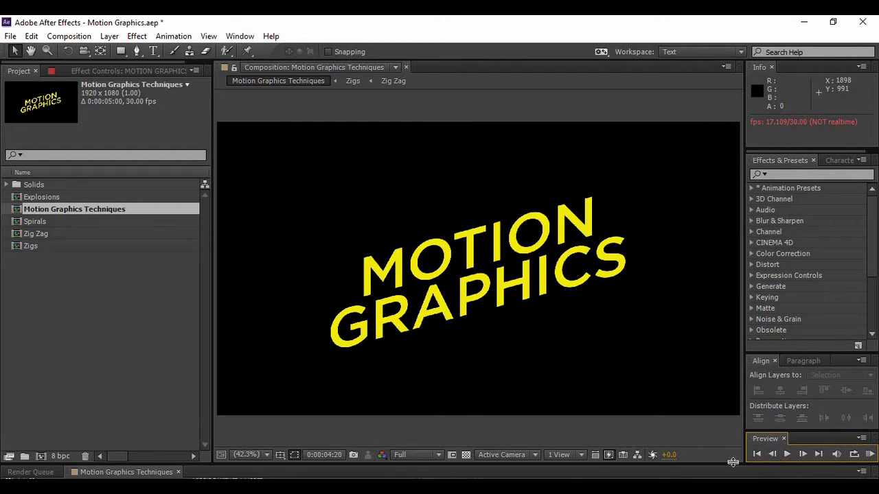
{"action": "left_click_drag", "start_coordinate": [732, 464], "coordinate": [722, 351]}
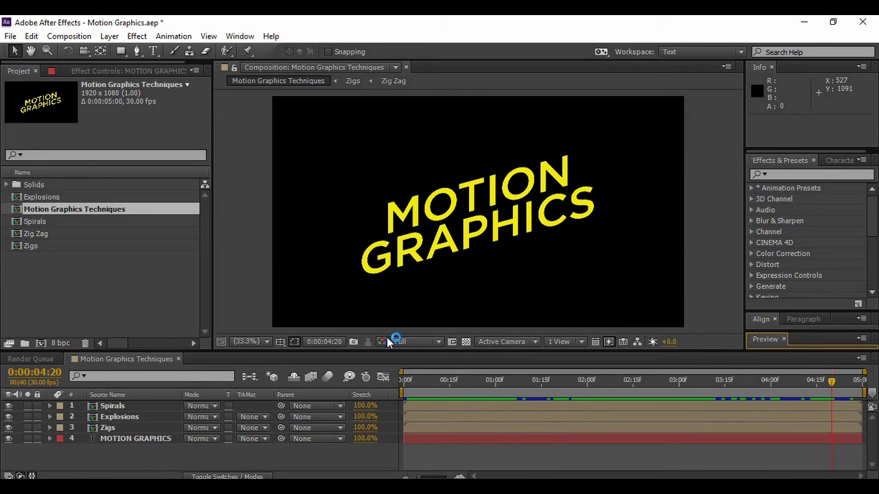
Step: Create a 1920 x 1080 composition named Trendy Animations and close the Motion Graphics Techniques timeline
{"action": "left_click", "coordinate": [68, 36]}
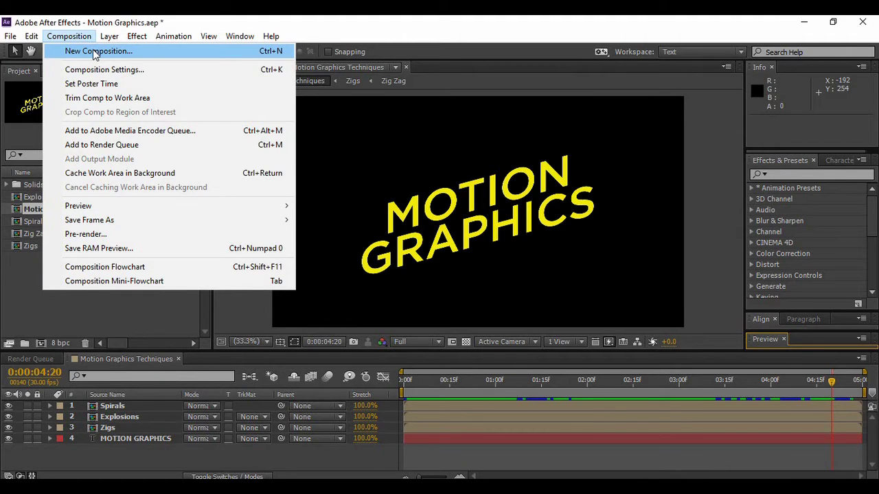
{"action": "left_click", "coordinate": [95, 52]}
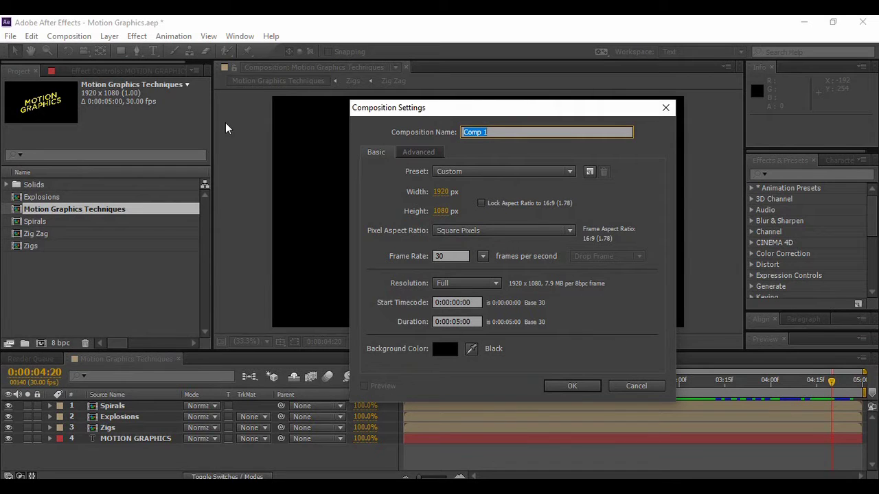
{"action": "type", "text": "Trendy Animations"}
{"action": "left_click", "coordinate": [583, 388]}
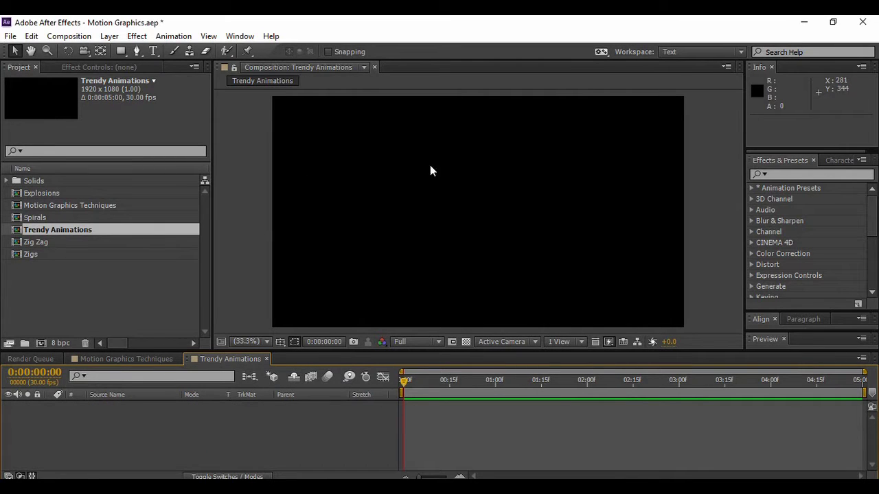
{"action": "left_click", "coordinate": [146, 363]}
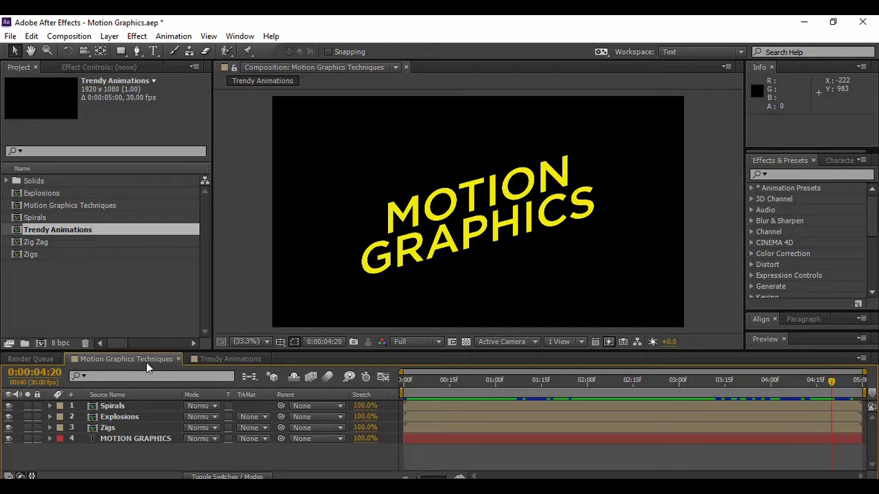
{"action": "left_click", "coordinate": [181, 360]}
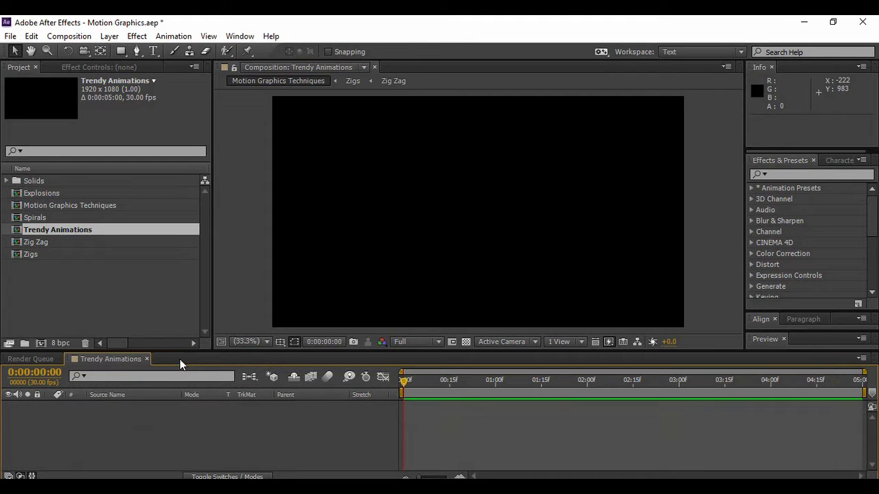
Step: Add a composition-sized black (000000) solid named BG and lock its layer
{"action": "right_click", "coordinate": [220, 434]}
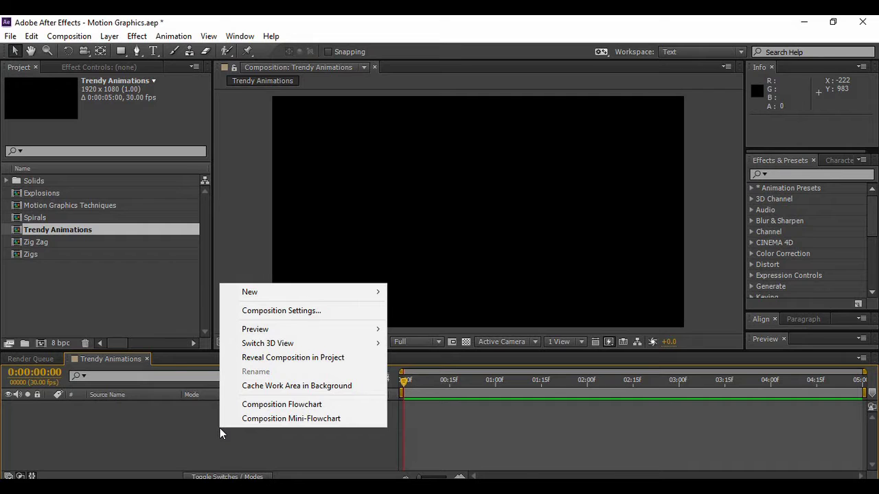
{"action": "mouse_move", "coordinate": [269, 296]}
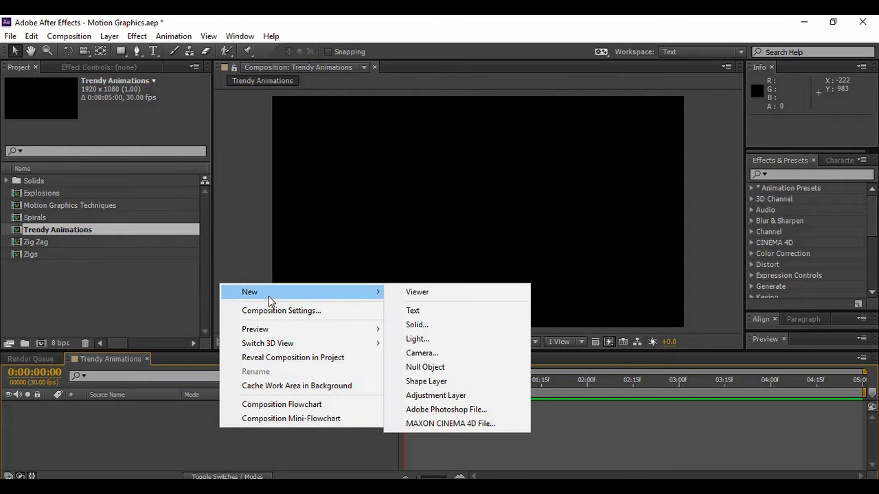
{"action": "left_click", "coordinate": [418, 326]}
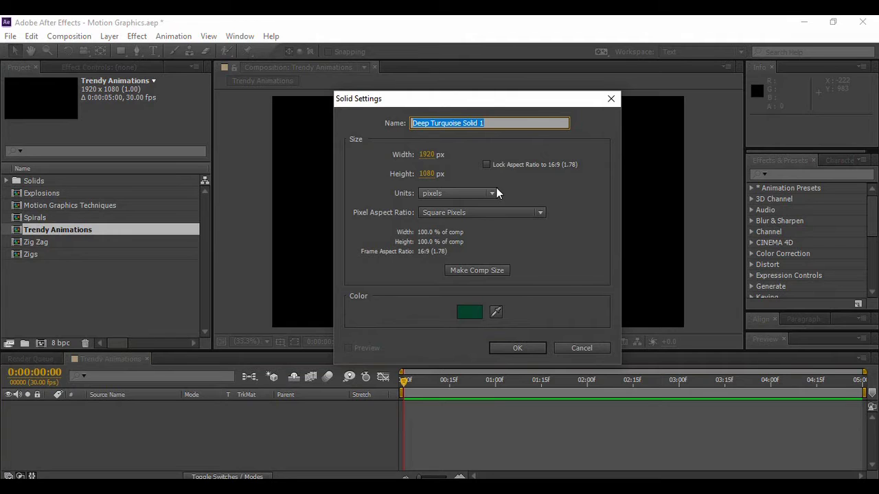
{"action": "type", "text": "BG"}
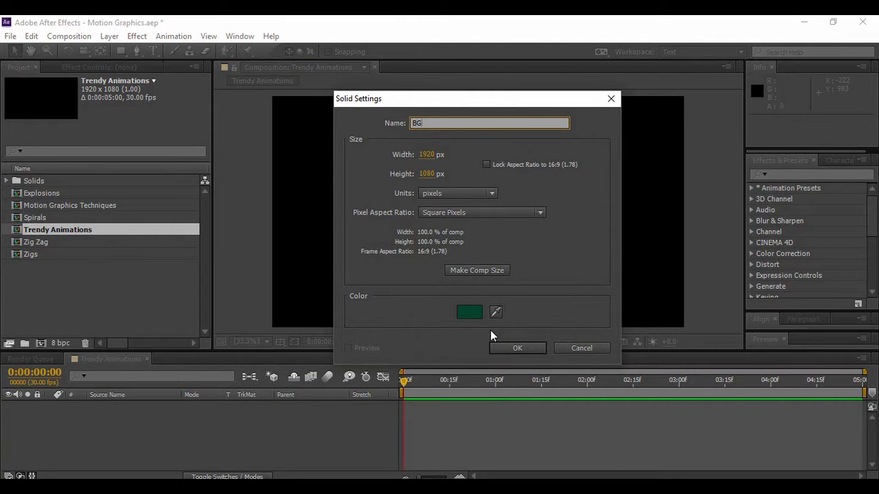
{"action": "left_click", "coordinate": [470, 312]}
{"action": "left_click_drag", "start_coordinate": [642, 221], "coordinate": [690, 263]}
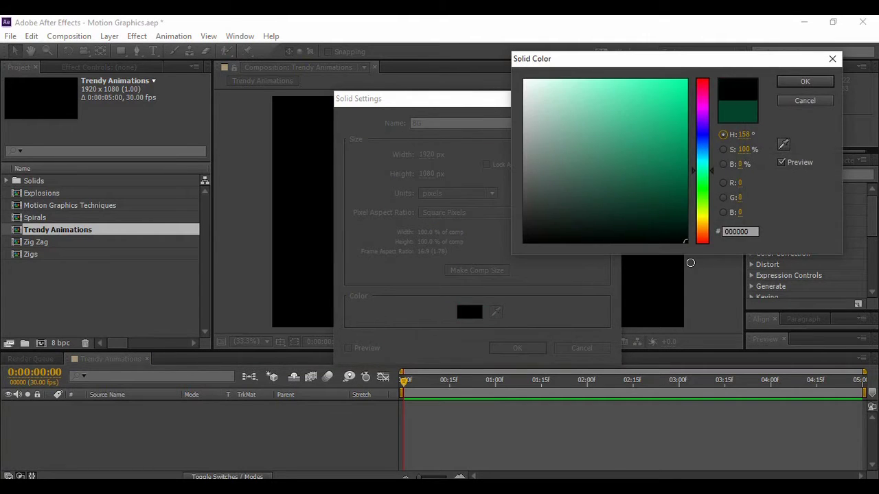
{"action": "left_click", "coordinate": [822, 80]}
{"action": "left_click", "coordinate": [516, 349]}
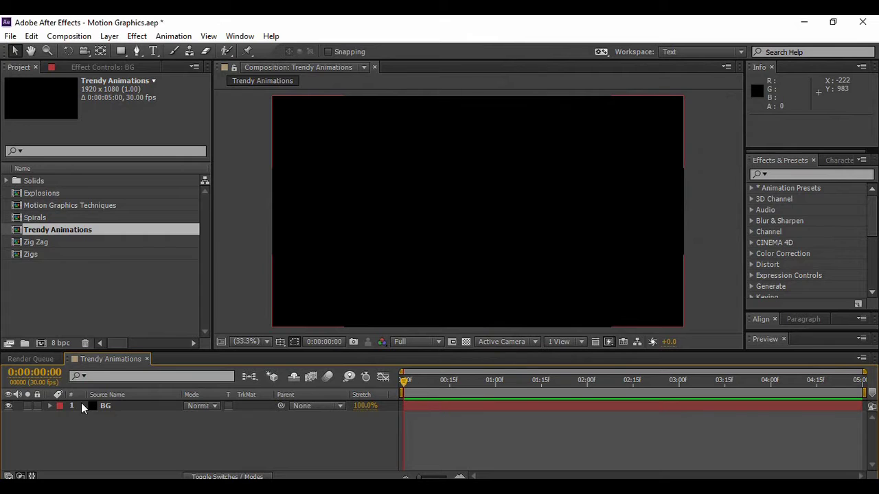
{"action": "left_click", "coordinate": [37, 406]}
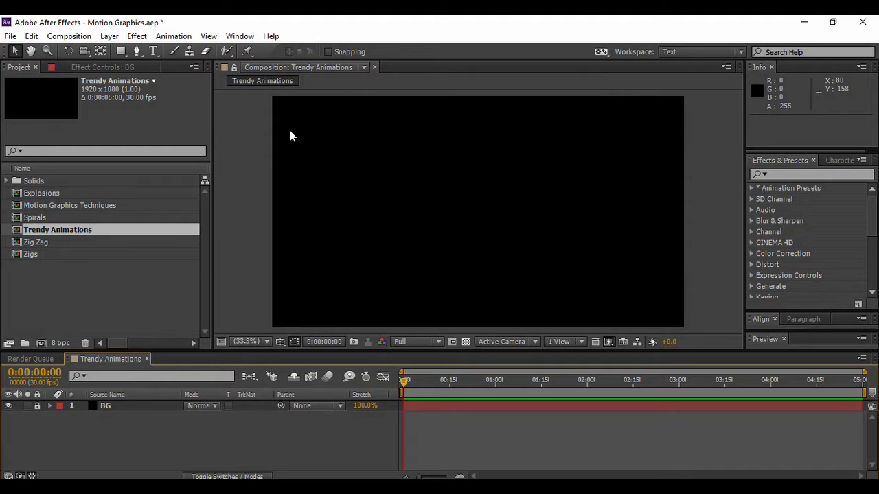
Step: Add a text layer reading MOTION GRAPHICS on two lines near the middle of the composition
{"action": "left_click", "coordinate": [154, 51]}
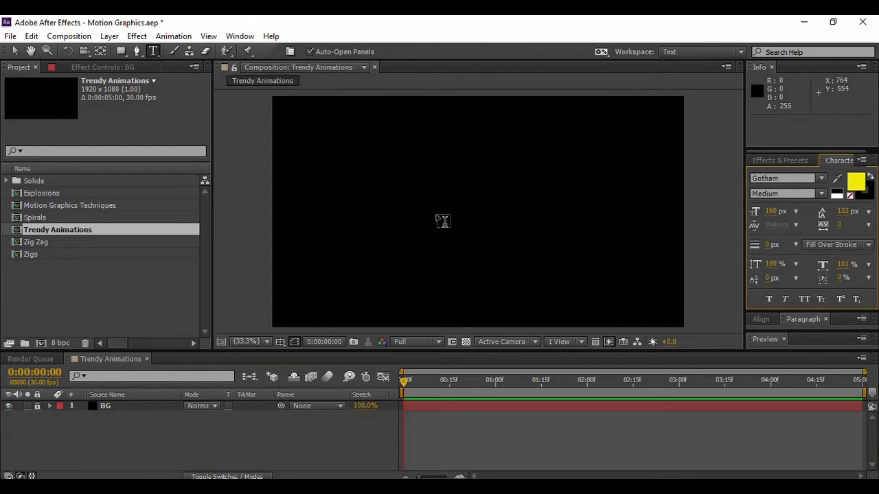
{"action": "left_click", "coordinate": [438, 221]}
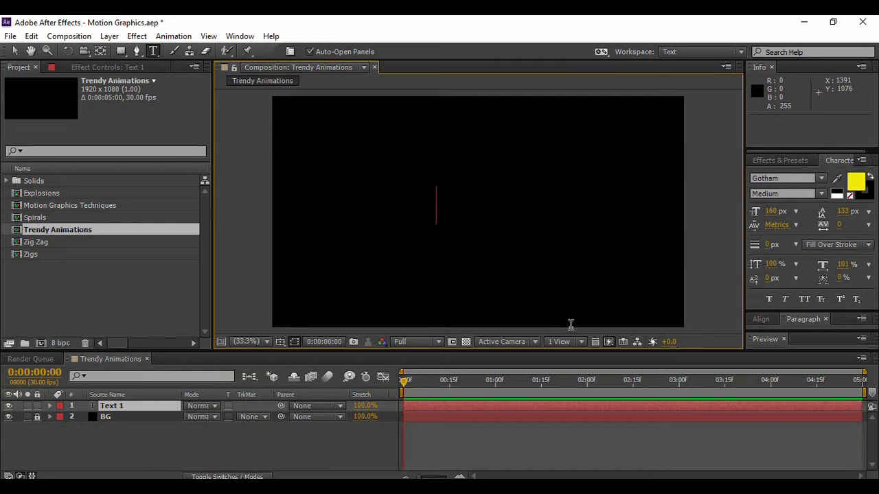
{"action": "type", "text": "MOTION GRAPHICS"}
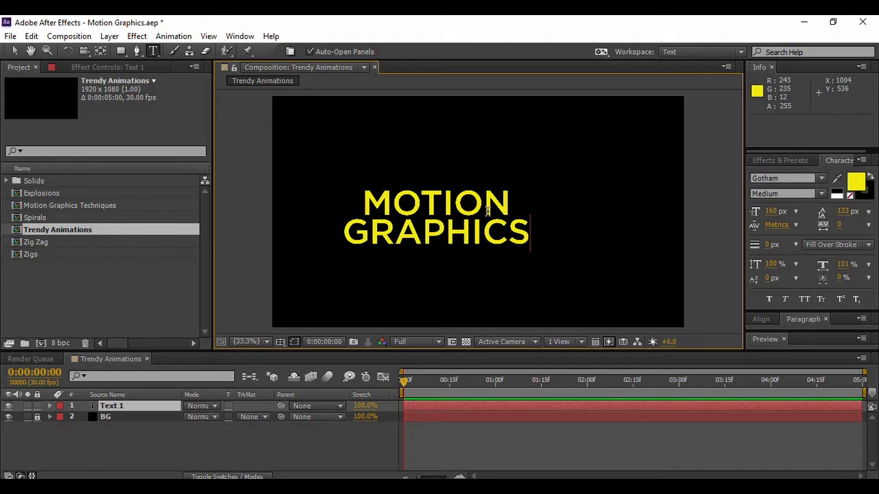
Step: Apply the Transform distort effect to the MOTION GRAPHICS text and set its Skew to -15
{"action": "left_click", "coordinate": [789, 161]}
{"action": "left_click", "coordinate": [789, 175]}
{"action": "type", "text": "t"}
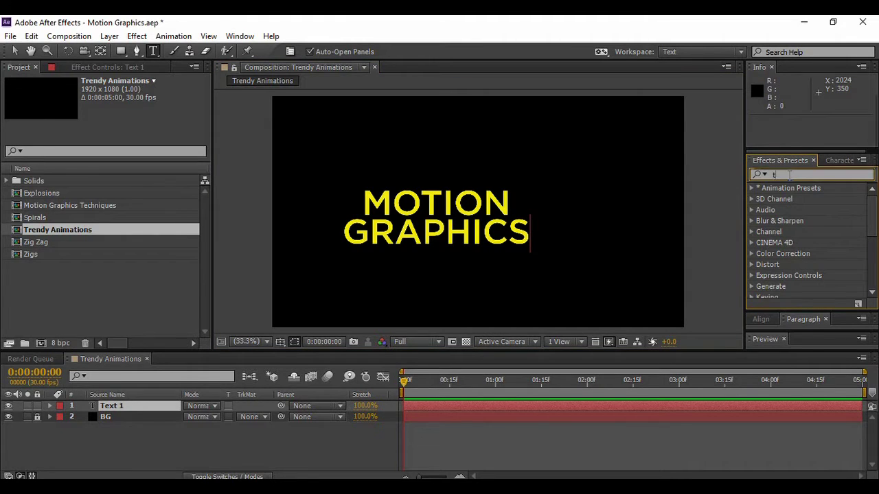
{"action": "type", "text": "ran"}
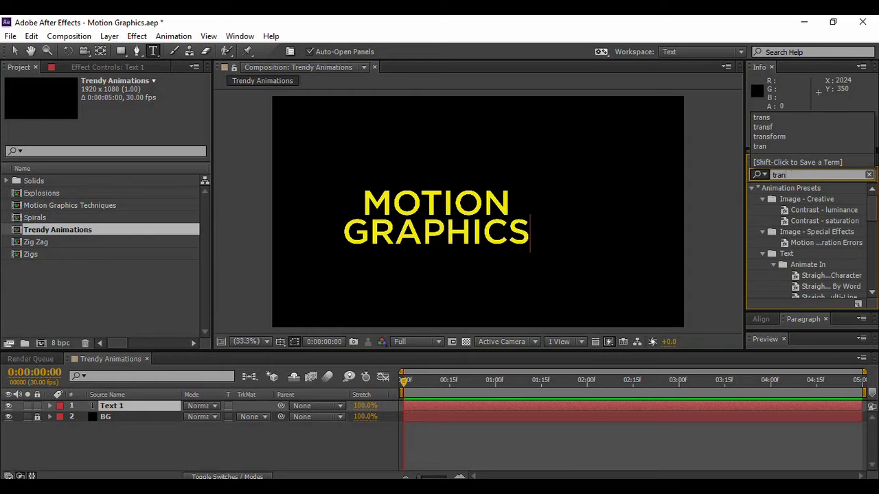
{"action": "left_click_drag", "start_coordinate": [797, 242], "coordinate": [488, 239]}
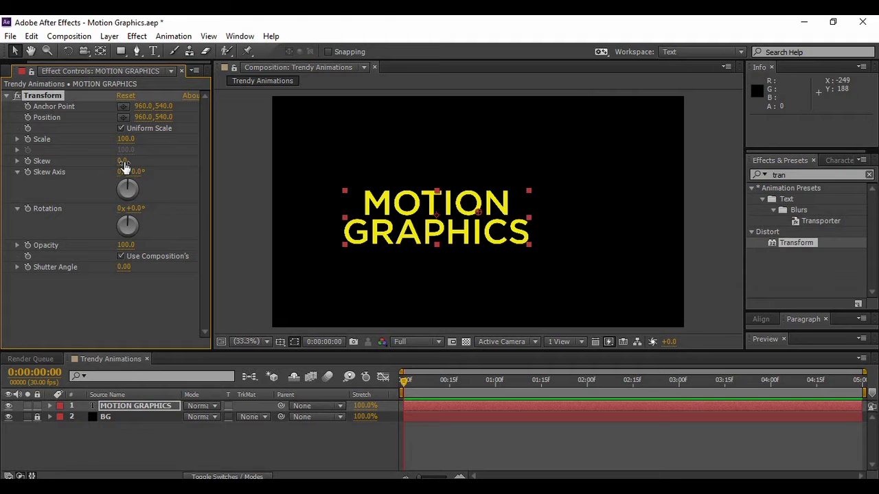
{"action": "left_click_drag", "start_coordinate": [124, 165], "coordinate": [111, 161]}
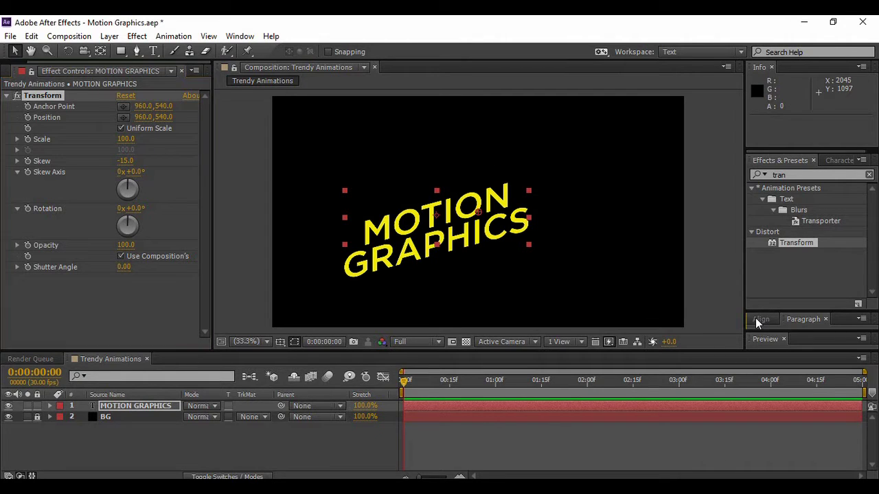
Step: Centre the MOTION GRAPHICS text horizontally and vertically in the composition
{"action": "left_click_drag", "start_coordinate": [821, 309], "coordinate": [823, 269]}
{"action": "left_click", "coordinate": [780, 308]}
{"action": "left_click", "coordinate": [847, 306]}
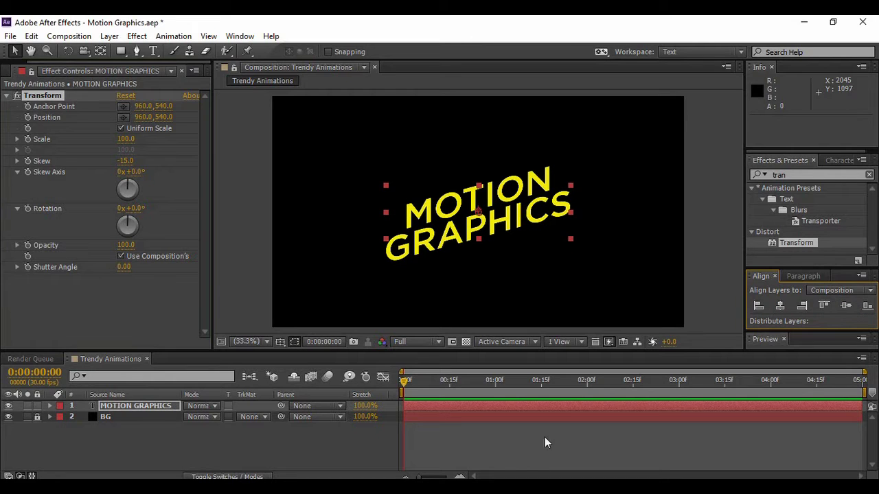
{"action": "left_click", "coordinate": [332, 450]}
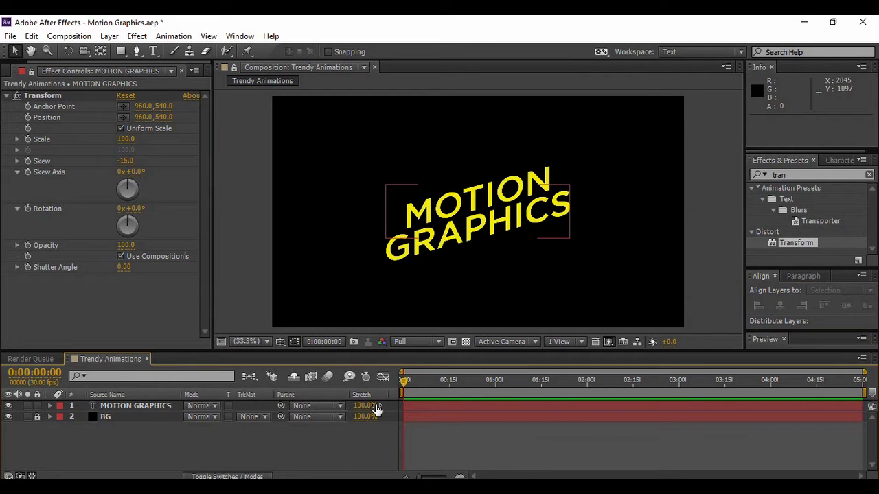
Step: Add a Scale animator to the MOTION GRAPHICS text and keyframe it at 0% at 0:00:00:00
{"action": "left_click", "coordinate": [49, 407]}
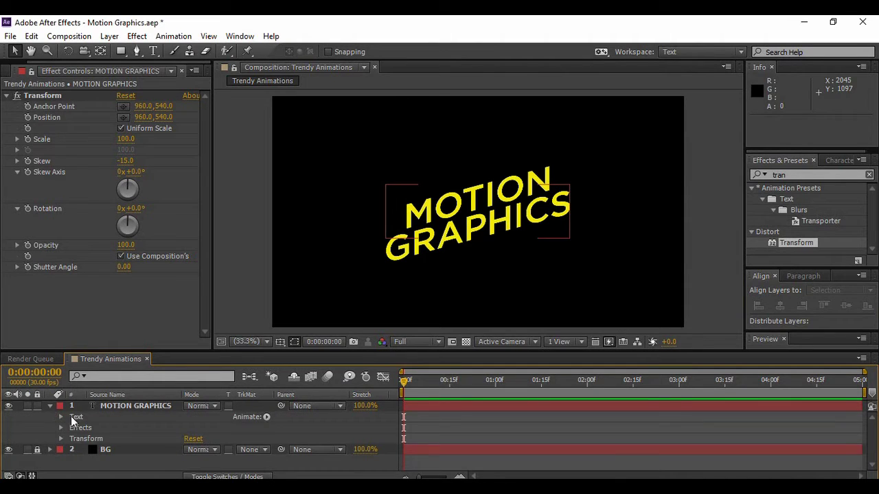
{"action": "left_click", "coordinate": [267, 417]}
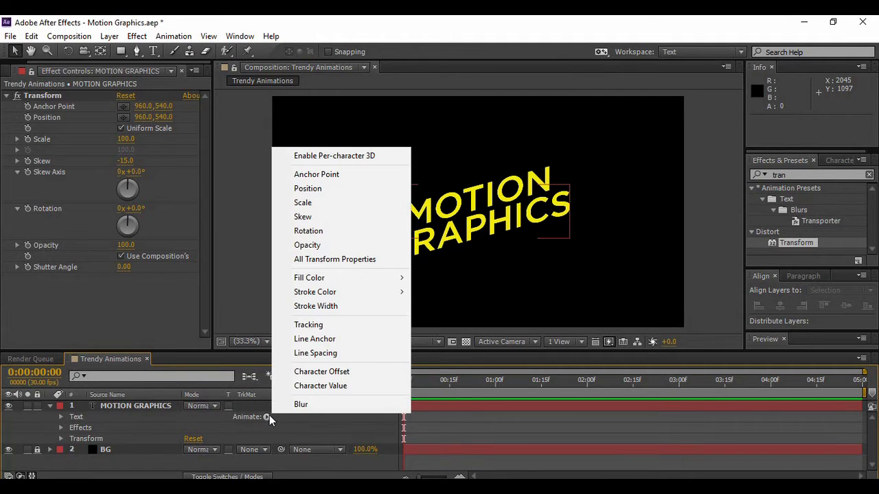
{"action": "left_click", "coordinate": [323, 202]}
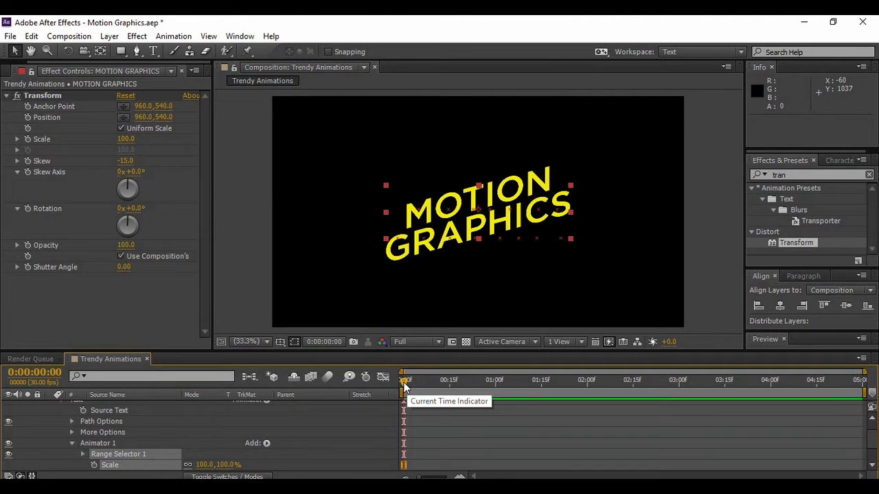
{"action": "left_click", "coordinate": [204, 465]}
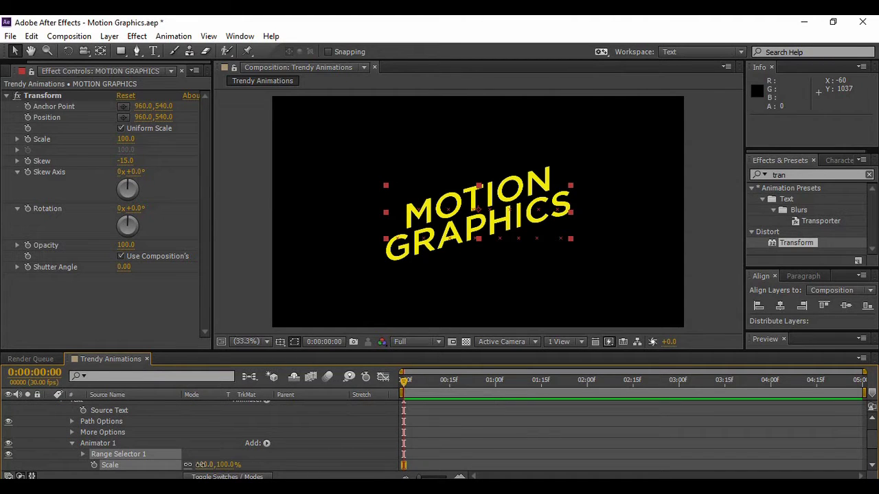
{"action": "type", "text": "0"}
{"action": "key", "text": "Return"}
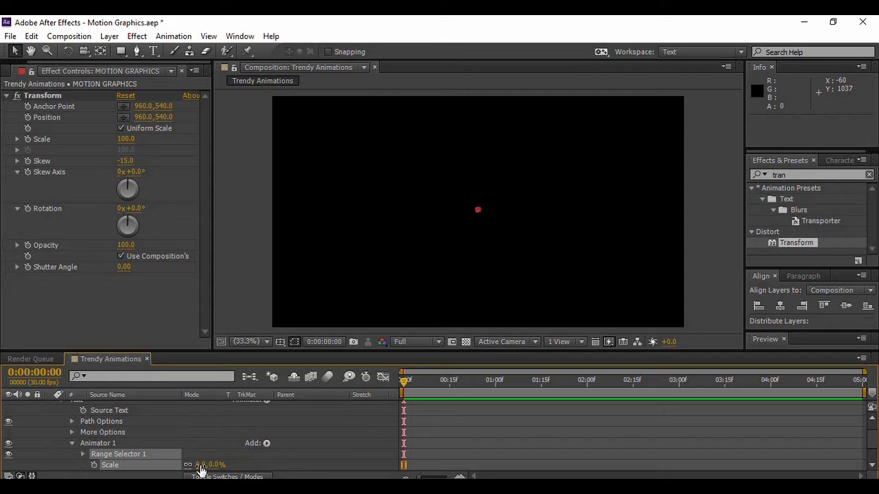
{"action": "left_click", "coordinate": [94, 465]}
Step: Keyframe the text animator's Scale at 100% at 0:00:00:15 and deselect the layer
{"action": "left_click_drag", "start_coordinate": [405, 380], "coordinate": [450, 394]}
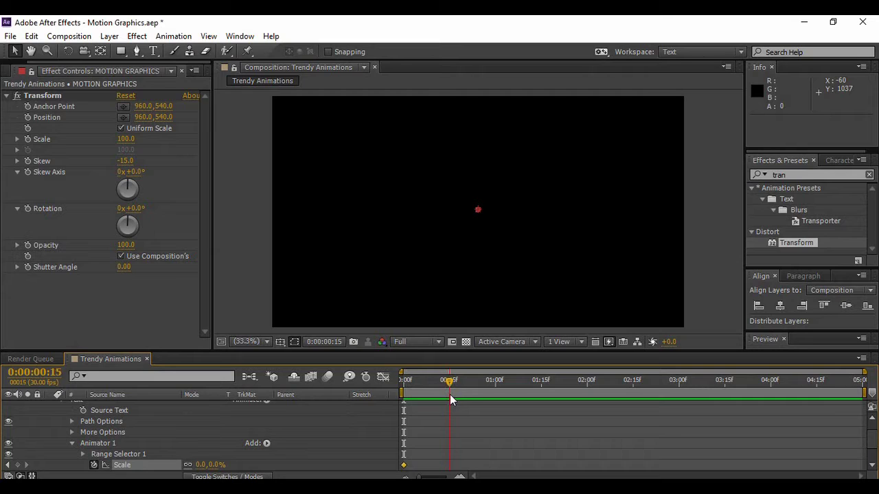
{"action": "left_click", "coordinate": [217, 465]}
{"action": "type", "text": "100"}
{"action": "key", "text": "Return"}
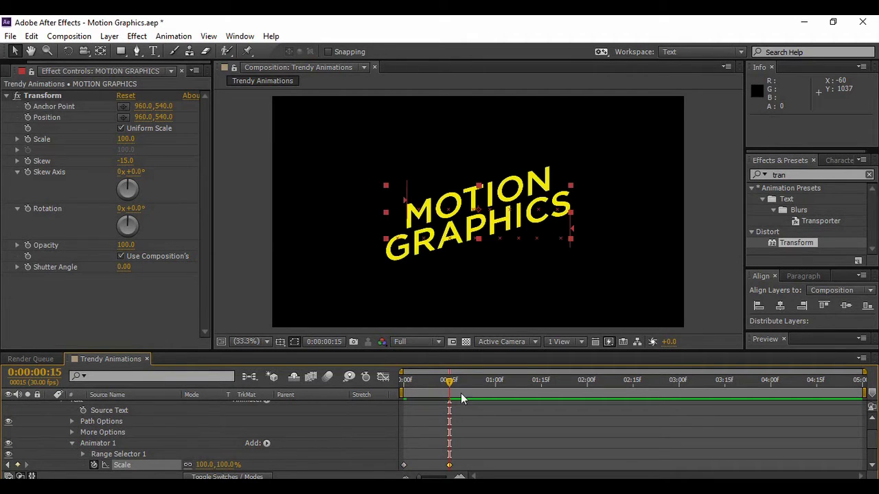
{"action": "left_click", "coordinate": [700, 312]}
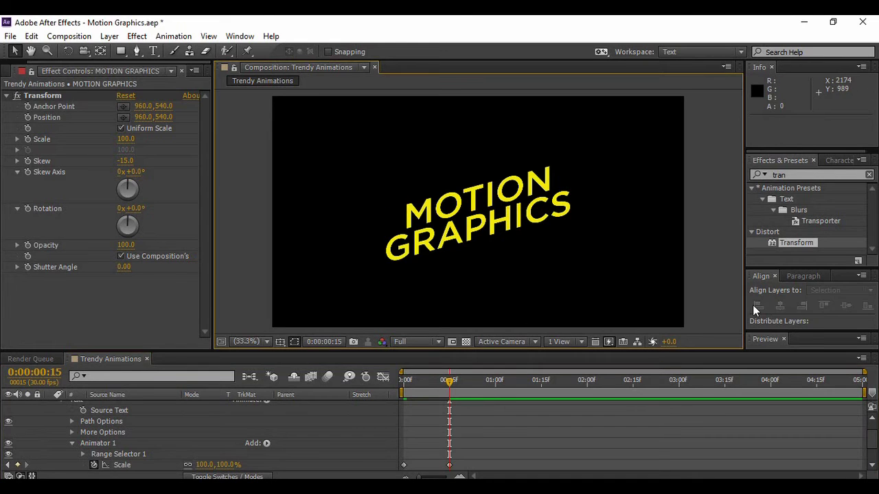
Step: Play back the text scale animation from the start and collapse the Transform effect's settings
{"action": "left_click_drag", "start_coordinate": [804, 331], "coordinate": [807, 317]}
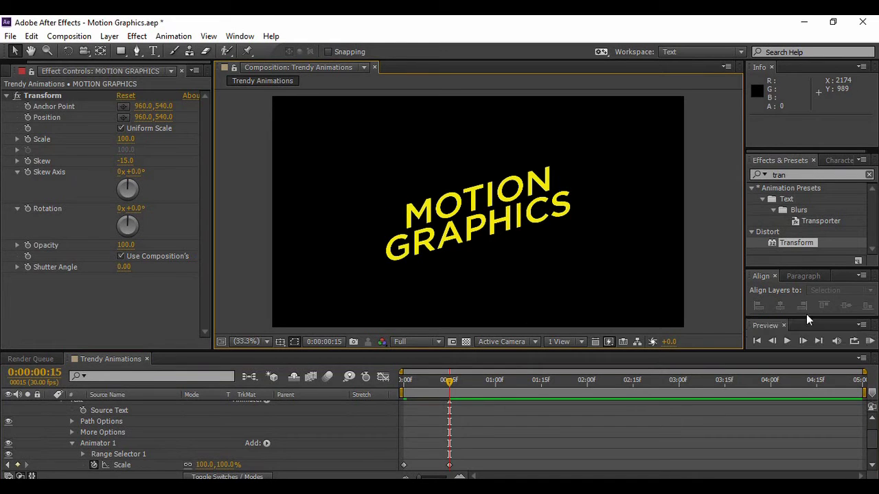
{"action": "left_click", "coordinate": [757, 341]}
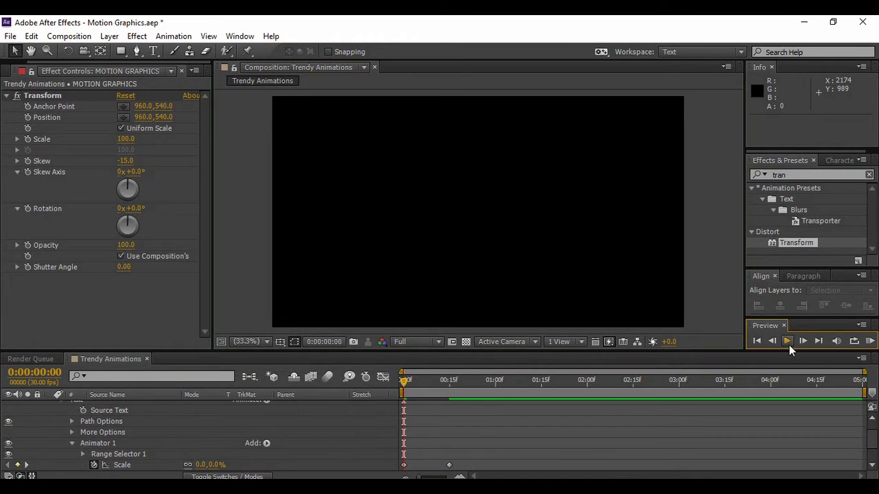
{"action": "left_click", "coordinate": [789, 345]}
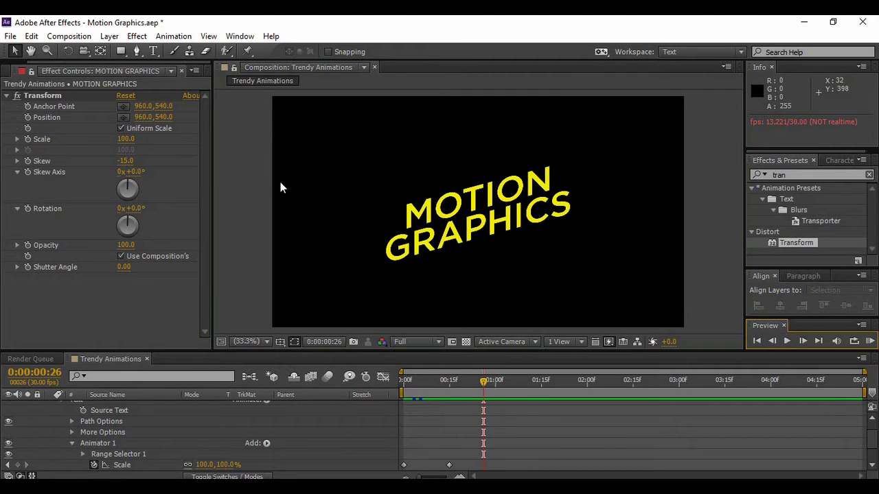
{"action": "left_click", "coordinate": [7, 96]}
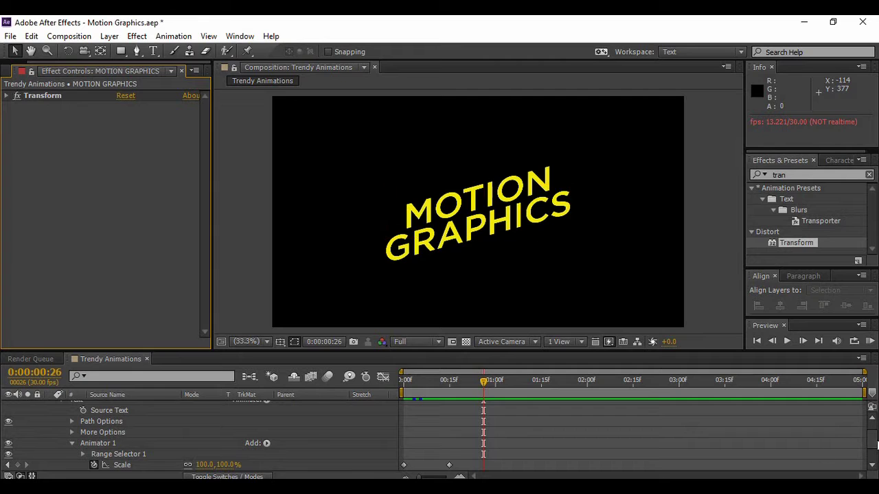
Step: Collapse the MOTION GRAPHICS layer and set the Pen tool's fill to None
{"action": "scroll", "coordinate": [115, 436], "scroll_direction": "up", "scroll_amount": 2}
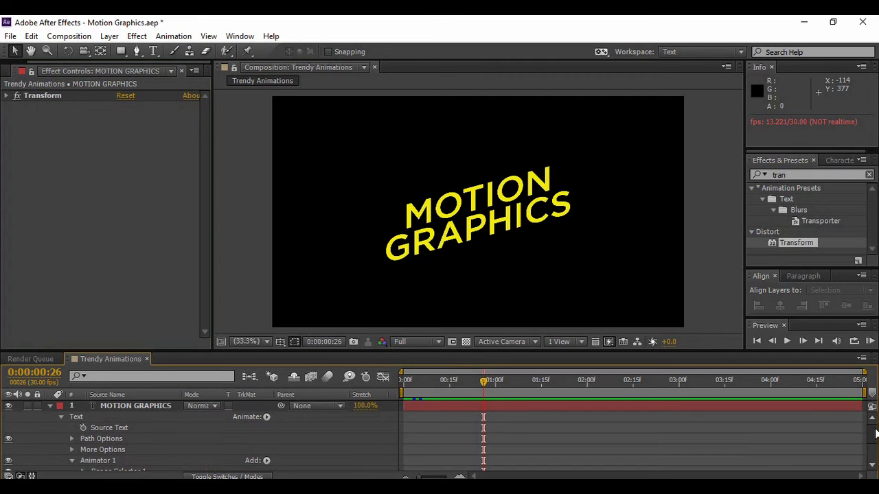
{"action": "left_click", "coordinate": [49, 406]}
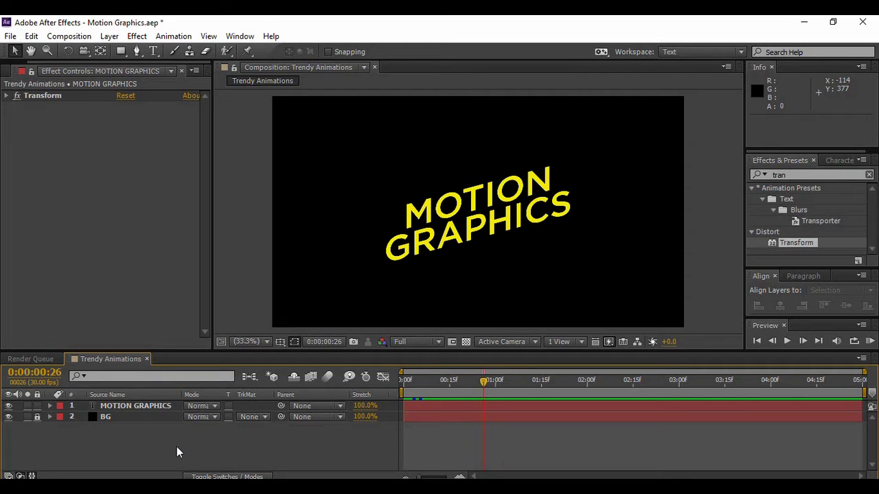
{"action": "left_click", "coordinate": [138, 53]}
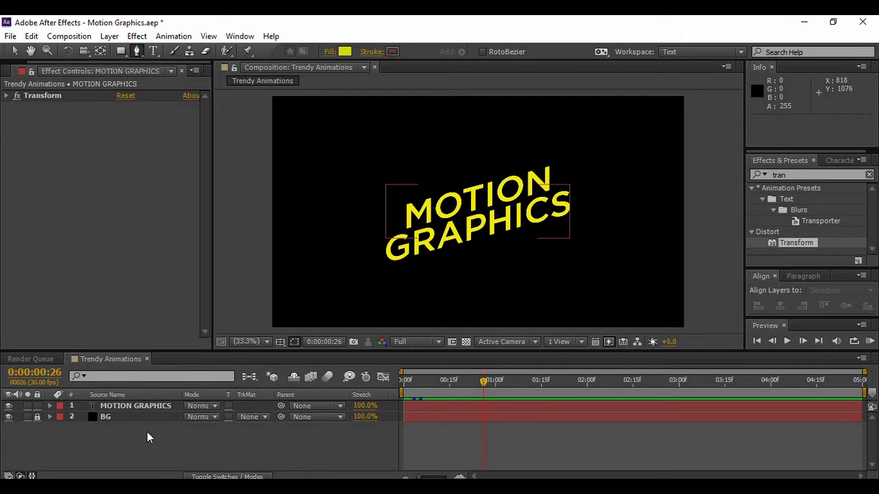
{"action": "left_click", "coordinate": [325, 51]}
{"action": "left_click", "coordinate": [373, 219]}
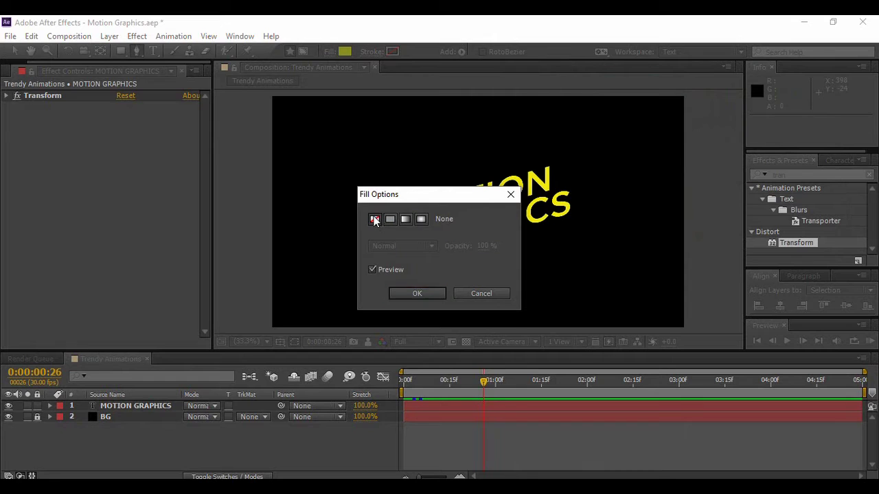
{"action": "left_click", "coordinate": [426, 294]}
Step: Set the Pen tool's stroke to Solid Color with a width of 15 px
{"action": "left_click", "coordinate": [371, 52]}
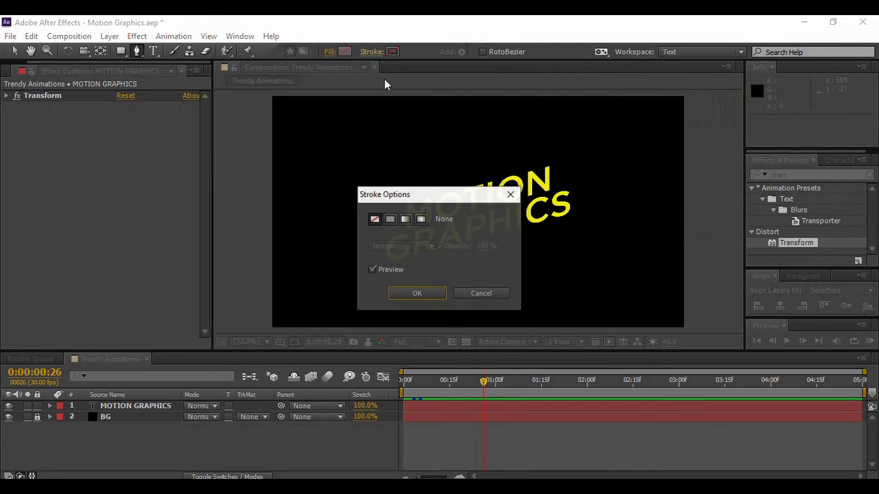
{"action": "left_click", "coordinate": [392, 220]}
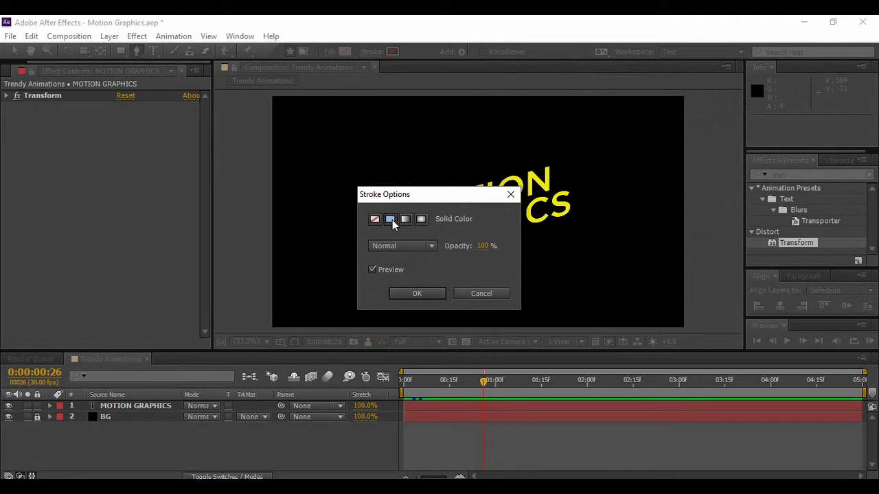
{"action": "left_click", "coordinate": [407, 297]}
{"action": "type", "text": "2"}
{"action": "key", "text": "Return"}
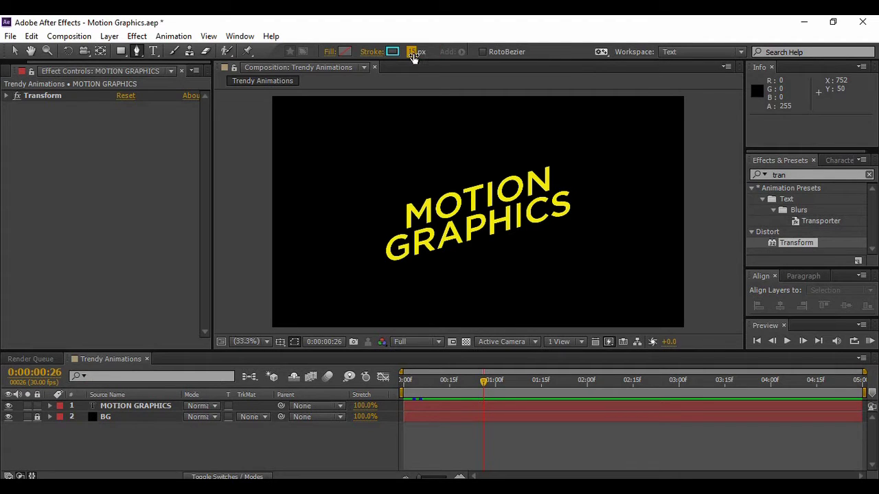
Step: Draw a short rising diagonal line above the word MOTION as a new shape layer and select that layer
{"action": "left_click", "coordinate": [427, 177]}
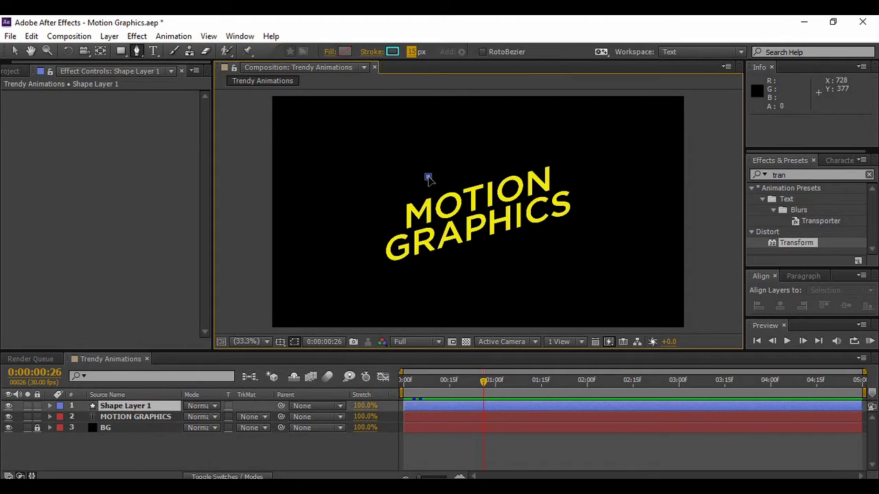
{"action": "left_click", "coordinate": [466, 159]}
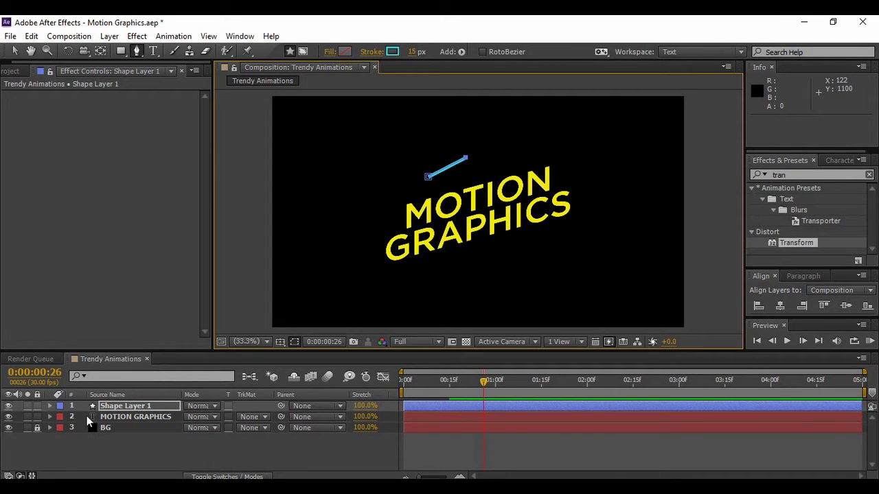
{"action": "left_click", "coordinate": [130, 407]}
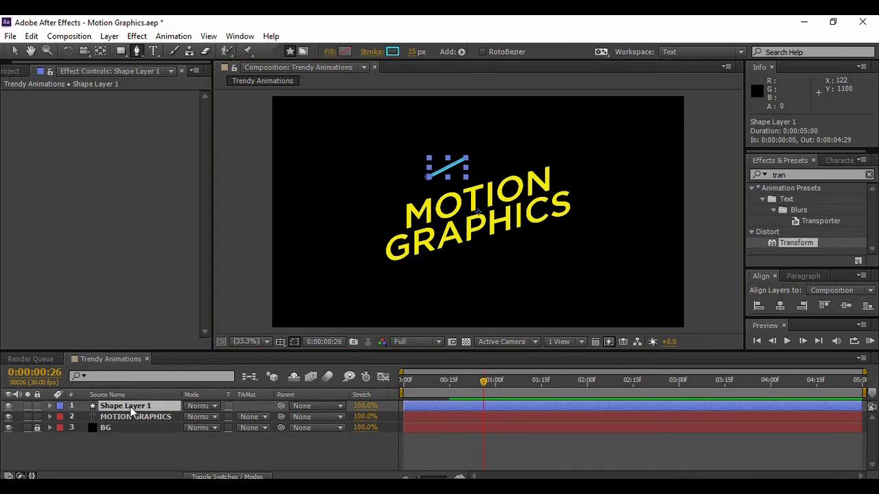
Step: Add a Zig Zag operator to the diagonal line's shape layer
{"action": "left_click", "coordinate": [49, 407]}
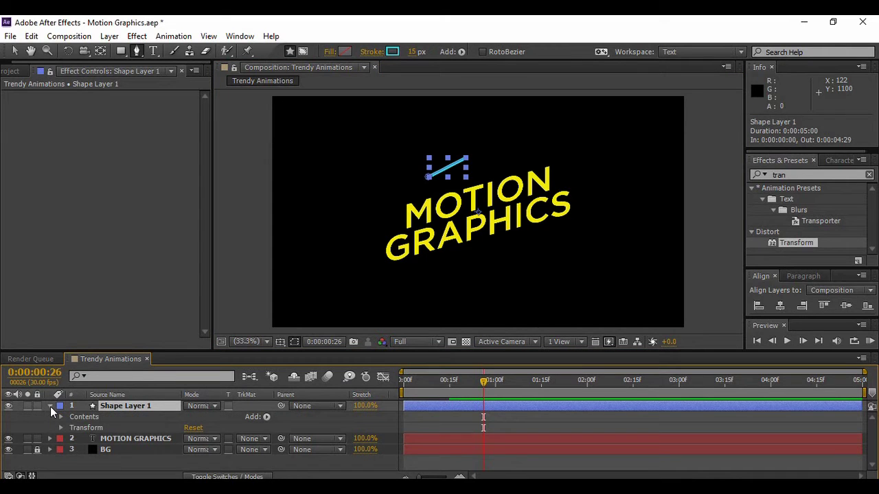
{"action": "left_click", "coordinate": [267, 417]}
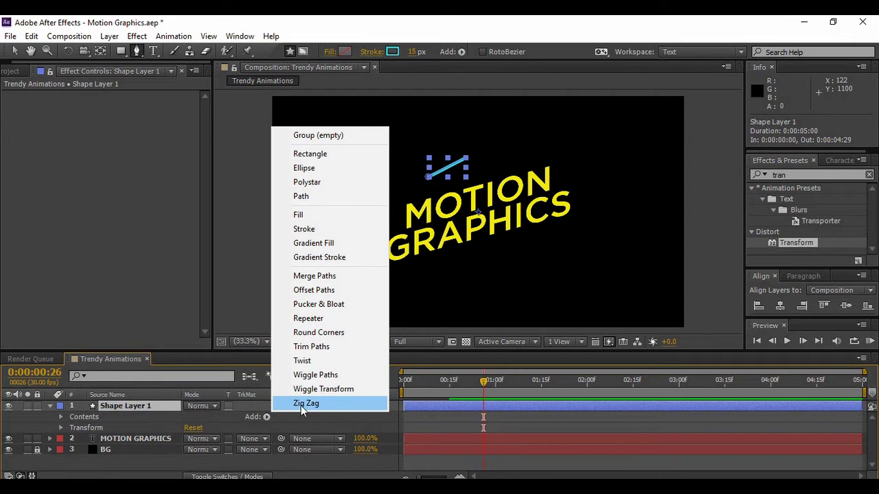
{"action": "left_click", "coordinate": [319, 406]}
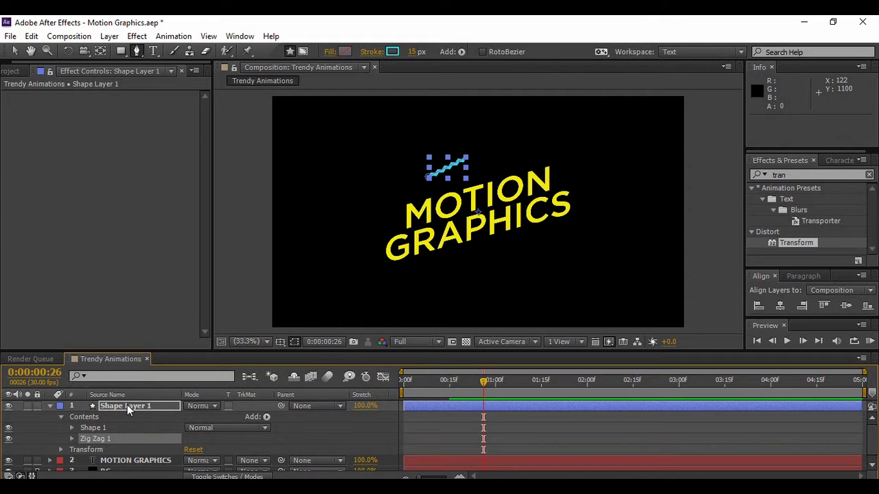
Step: Set the Zig Zag to Size 14, 7 ridges per segment and Smooth points, enlarging the timeline area for its settings
{"action": "left_click", "coordinate": [73, 438]}
{"action": "left_click_drag", "start_coordinate": [239, 350], "coordinate": [241, 339]}
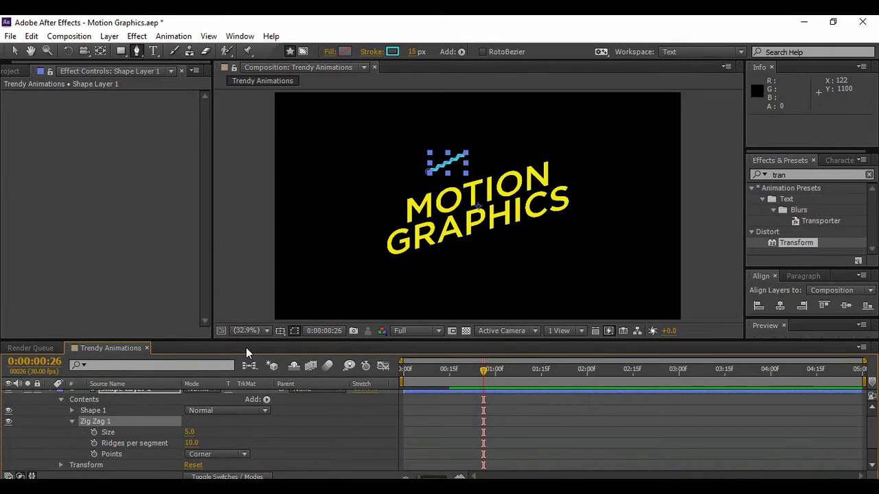
{"action": "left_click", "coordinate": [190, 433]}
{"action": "type", "text": "10"}
{"action": "key", "text": "Return"}
{"action": "left_click_drag", "start_coordinate": [192, 432], "coordinate": [254, 444]}
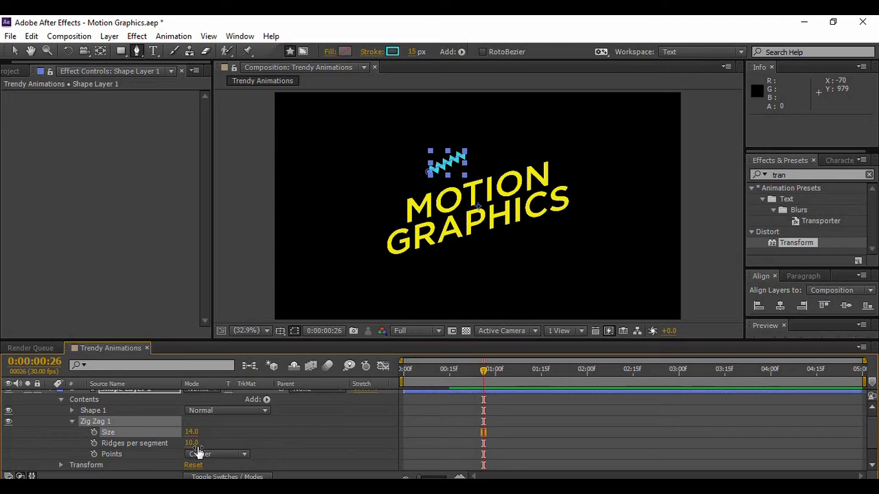
{"action": "left_click_drag", "start_coordinate": [191, 447], "coordinate": [201, 446]}
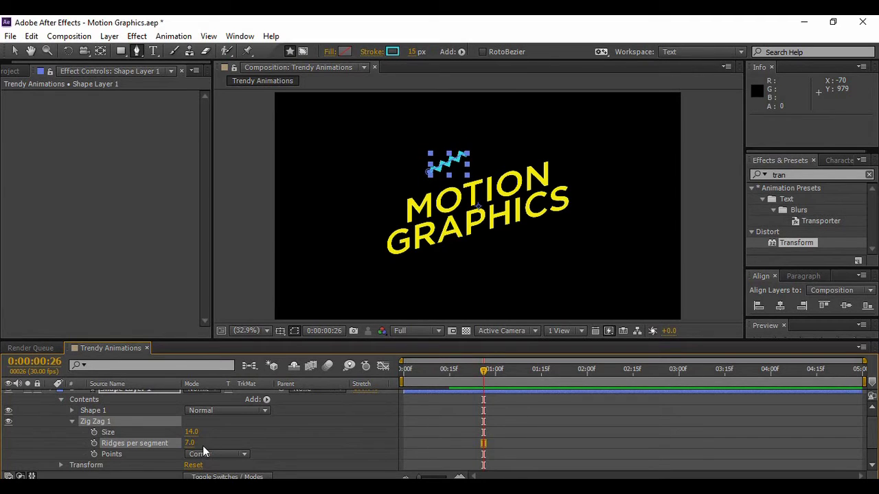
{"action": "left_click", "coordinate": [217, 452]}
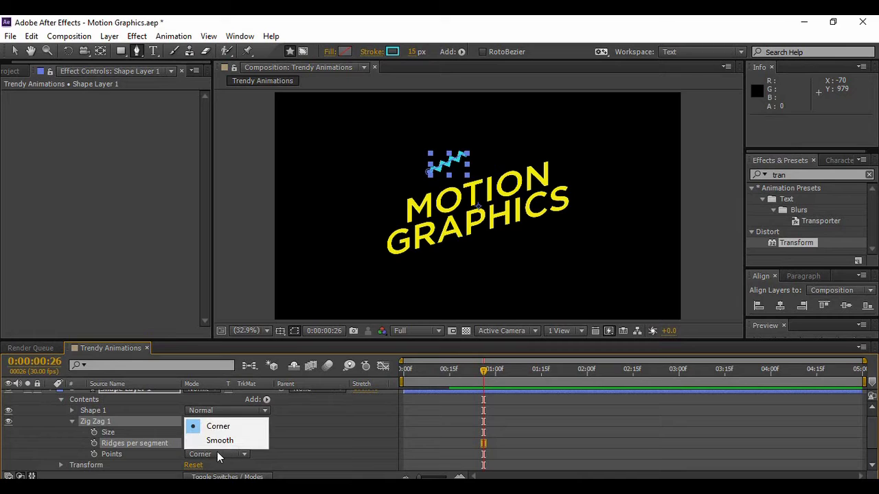
{"action": "left_click", "coordinate": [221, 442]}
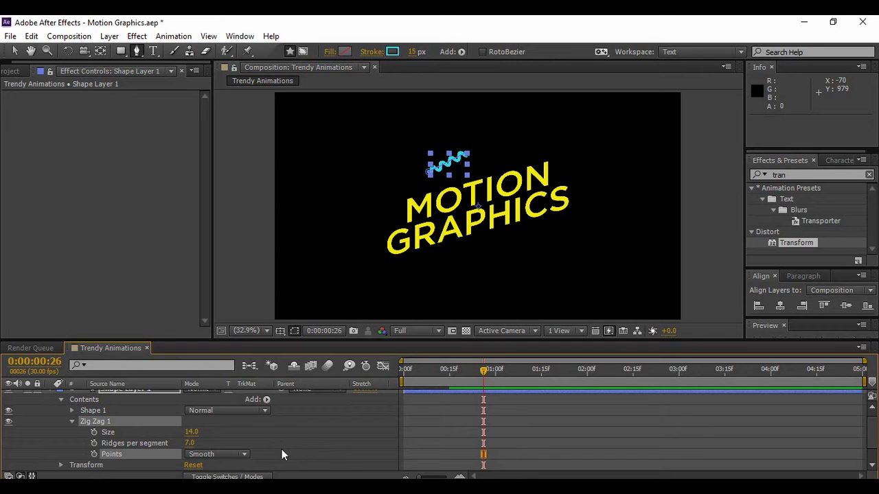
Step: Add a Trim Paths operator to the wavy line's shape layer and expand its settings
{"action": "scroll", "coordinate": [192, 412], "scroll_direction": "up", "scroll_amount": 1}
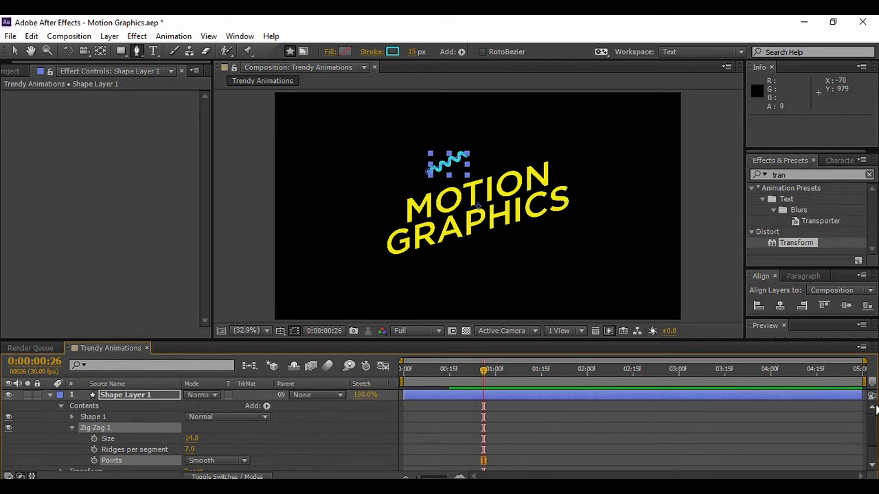
{"action": "left_click", "coordinate": [49, 396]}
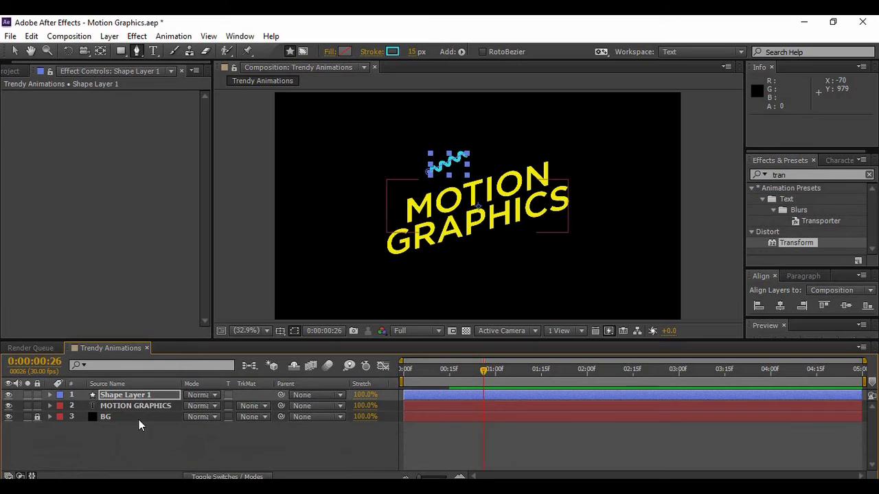
{"action": "left_click", "coordinate": [50, 396]}
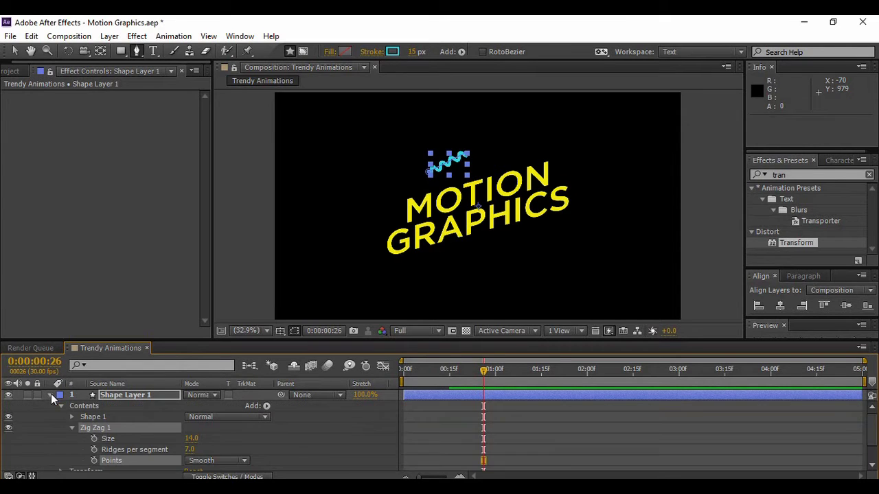
{"action": "left_click", "coordinate": [266, 406]}
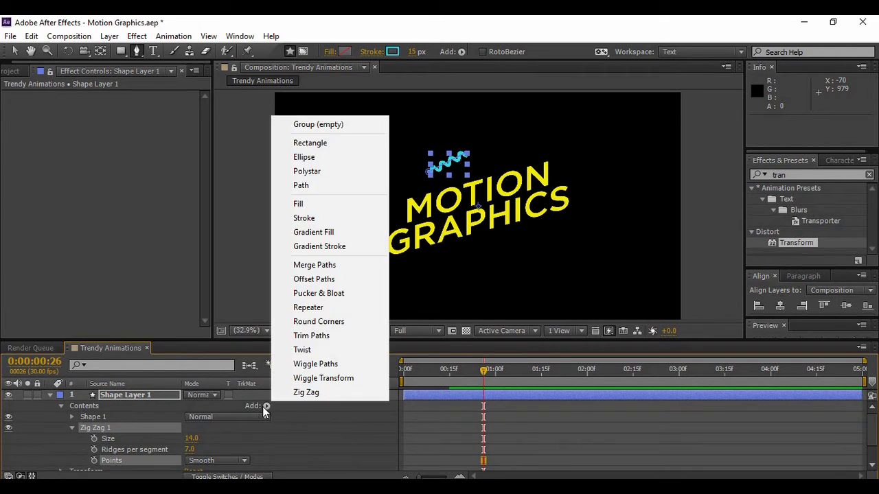
{"action": "left_click", "coordinate": [316, 336]}
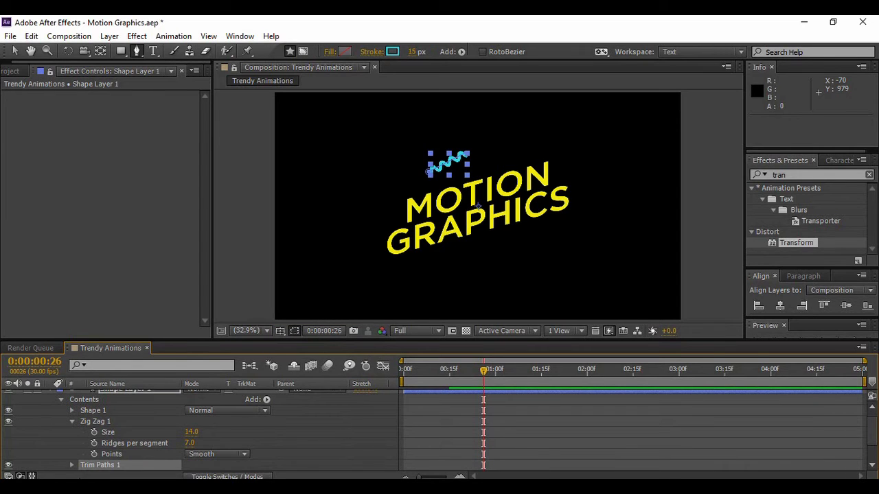
{"action": "left_click", "coordinate": [72, 466]}
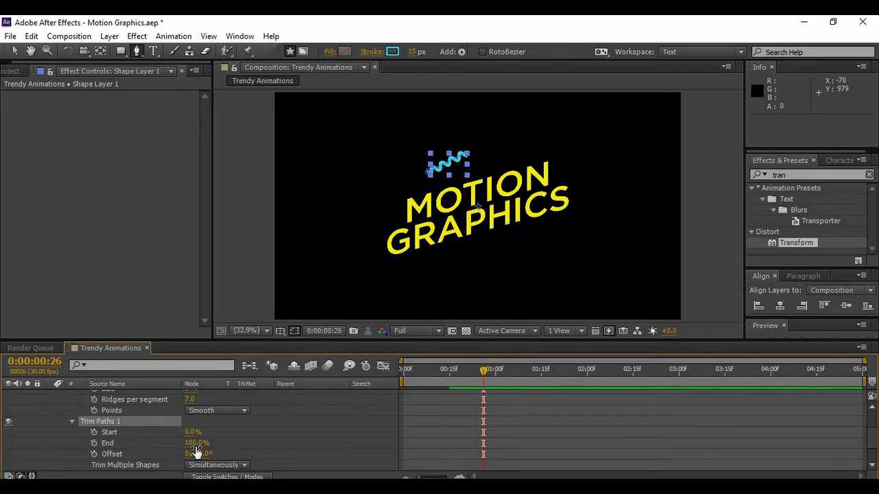
Step: Keyframe the Trim Paths End at 0% at 0:00:00:26 and 100% at 0:00:01:06
{"action": "left_click_drag", "start_coordinate": [195, 443], "coordinate": [130, 448]}
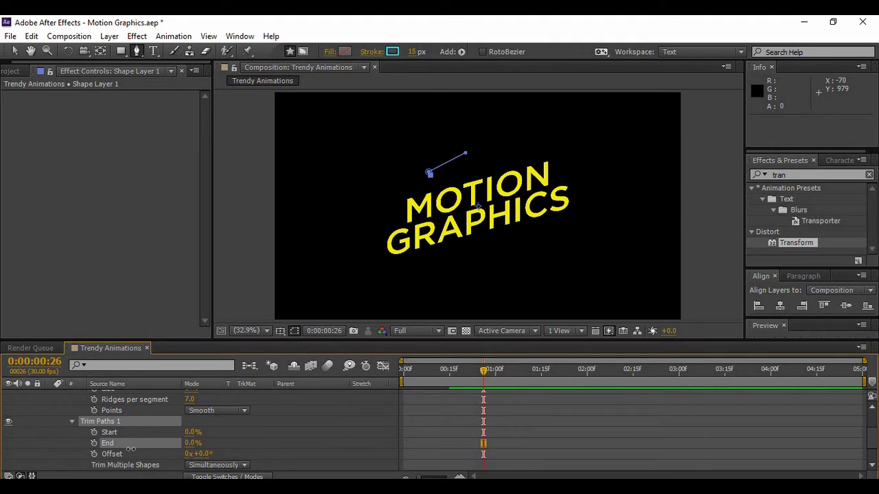
{"action": "left_click", "coordinate": [94, 444]}
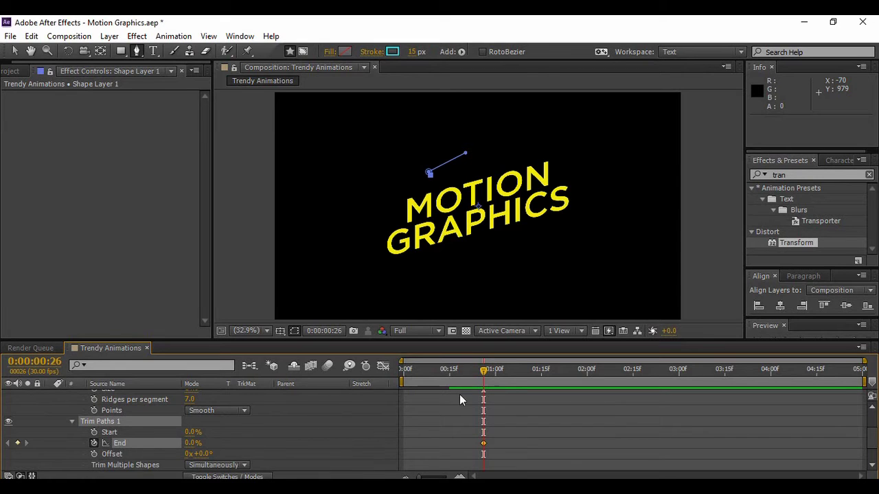
{"action": "left_click_drag", "start_coordinate": [484, 370], "coordinate": [517, 372]}
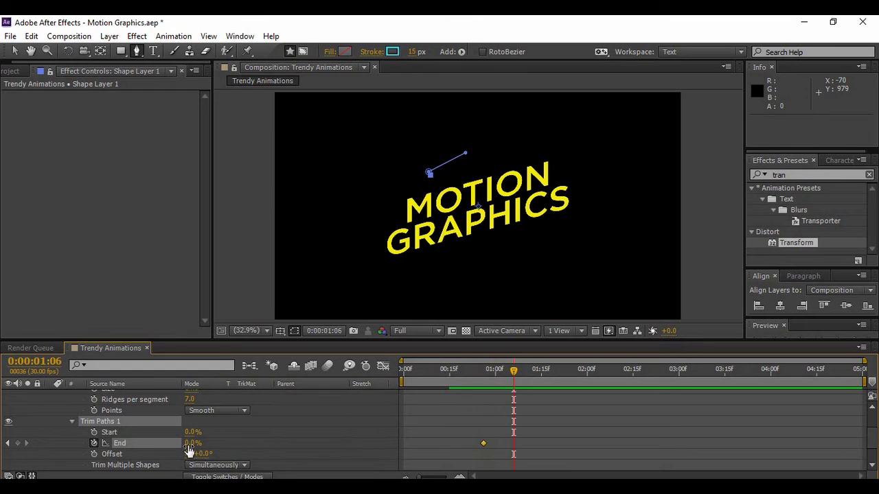
{"action": "left_click_drag", "start_coordinate": [189, 443], "coordinate": [281, 444]}
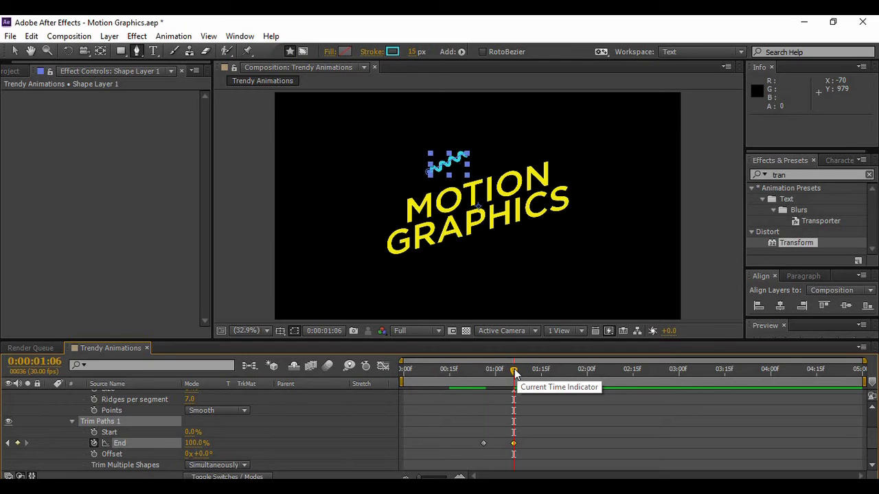
Step: Keyframe the Trim Paths Start at 0% at 0:00:01:06 and 100% at 0:00:01:15
{"action": "left_click", "coordinate": [94, 431]}
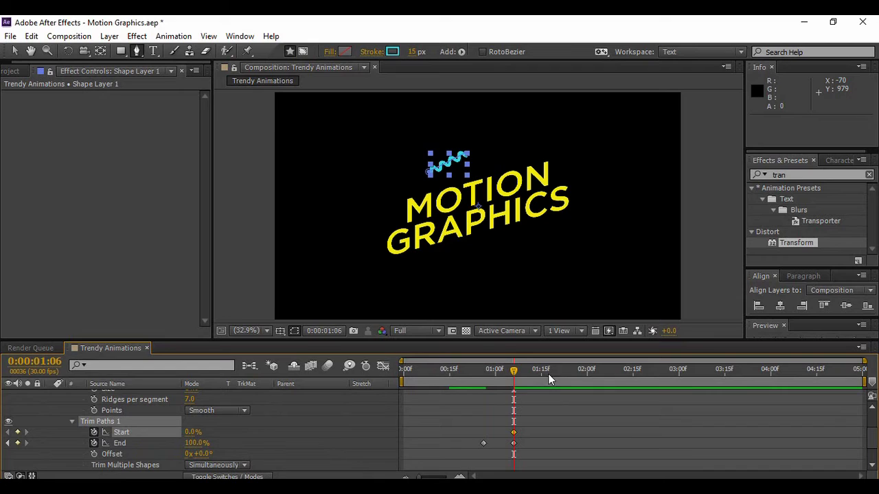
{"action": "left_click_drag", "start_coordinate": [519, 380], "coordinate": [544, 372]}
{"action": "left_click_drag", "start_coordinate": [193, 432], "coordinate": [299, 426]}
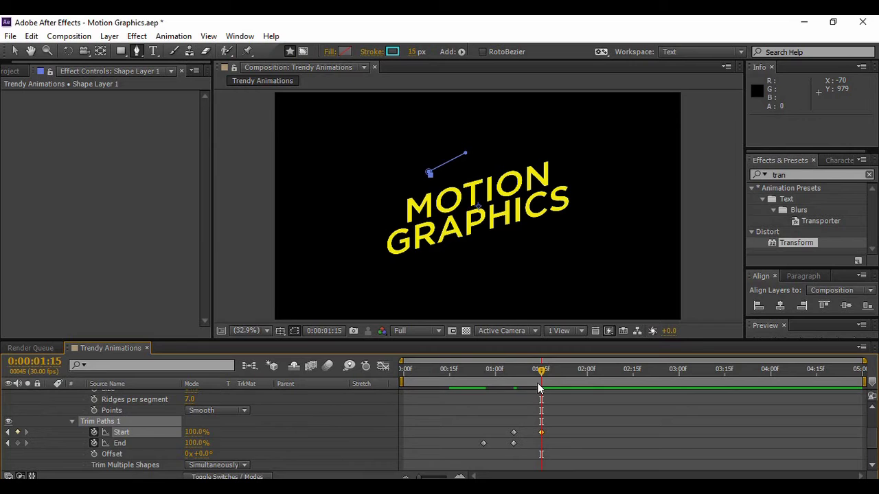
Step: Deselect the shape layer with the Selection tool, make room for the preview controls and play the animation from the start
{"action": "left_click_drag", "start_coordinate": [542, 374], "coordinate": [468, 392]}
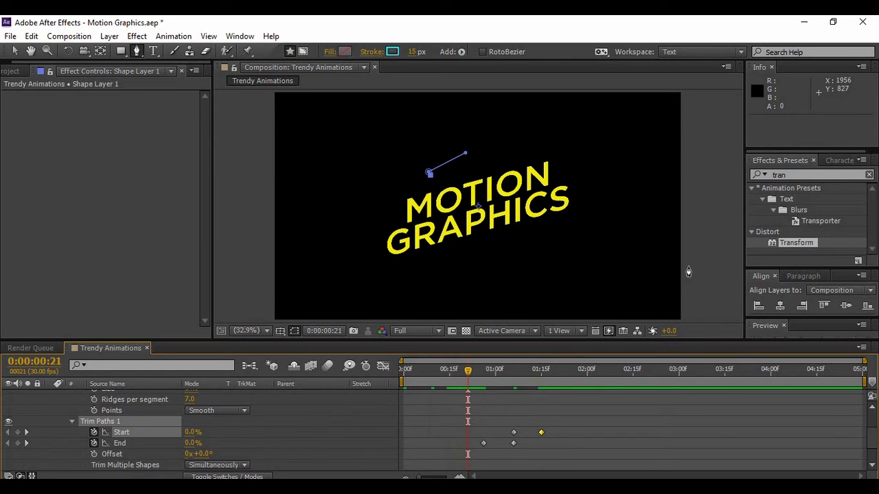
{"action": "left_click", "coordinate": [14, 52]}
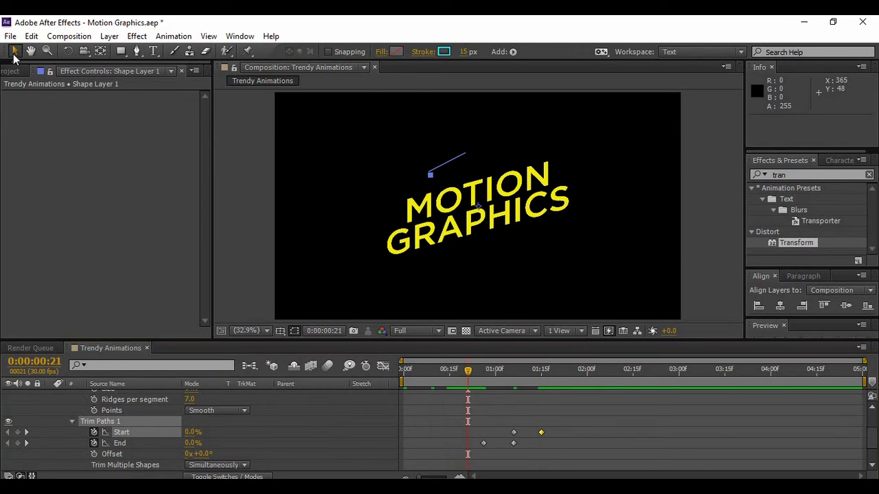
{"action": "left_click", "coordinate": [570, 258]}
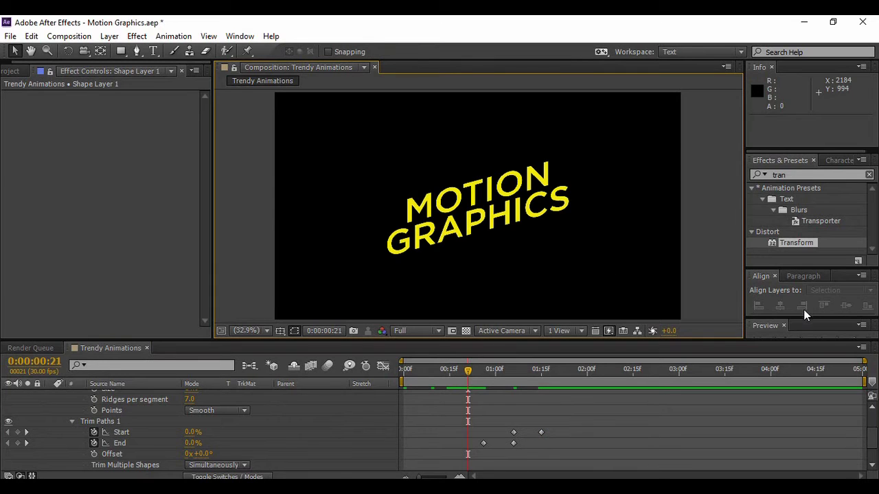
{"action": "left_click", "coordinate": [793, 325]}
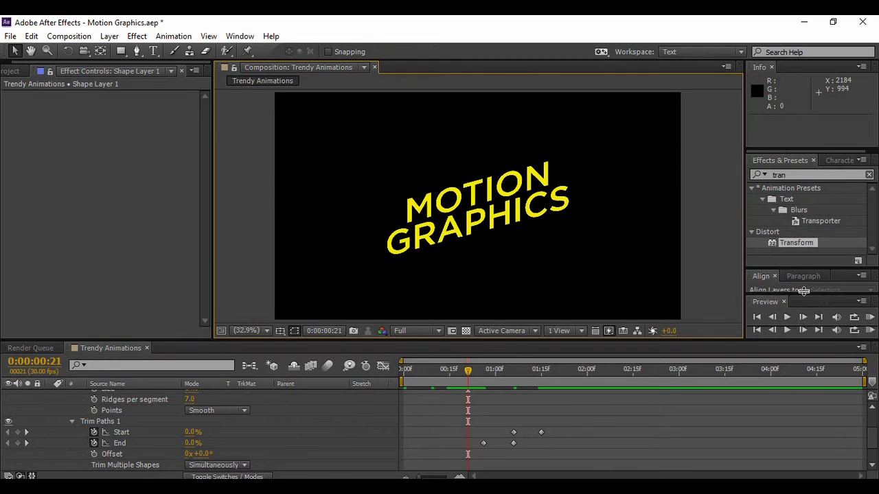
{"action": "left_click", "coordinate": [758, 317]}
{"action": "left_click", "coordinate": [787, 315]}
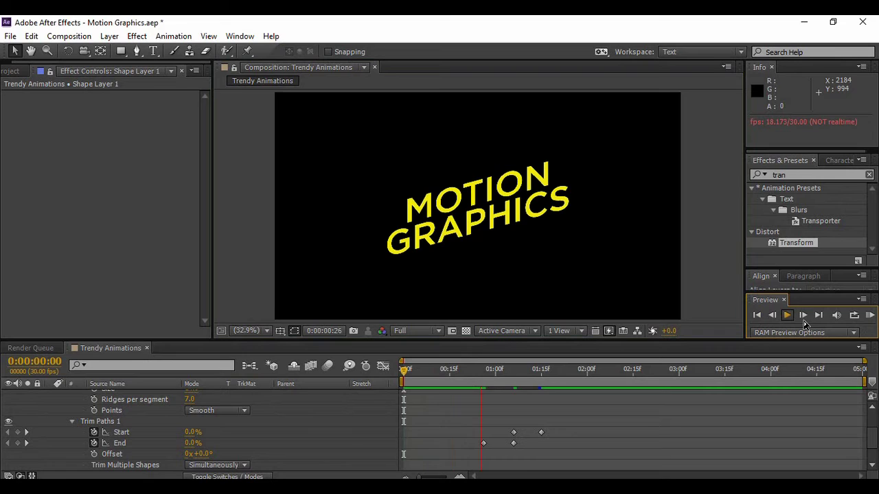
Step: Collapse the wavy line's Shape Layer 1 in the timeline and duplicate it
{"action": "key", "text": "ctrl+z"}
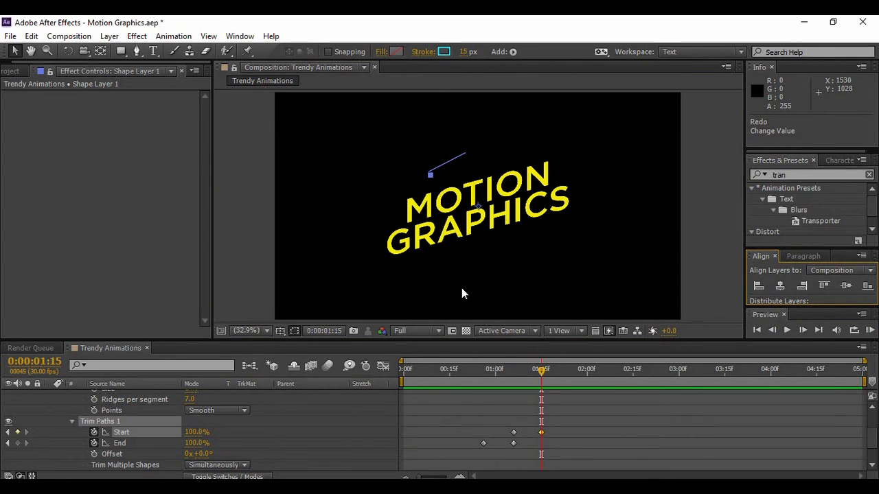
{"action": "left_click_drag", "start_coordinate": [873, 441], "coordinate": [875, 424]}
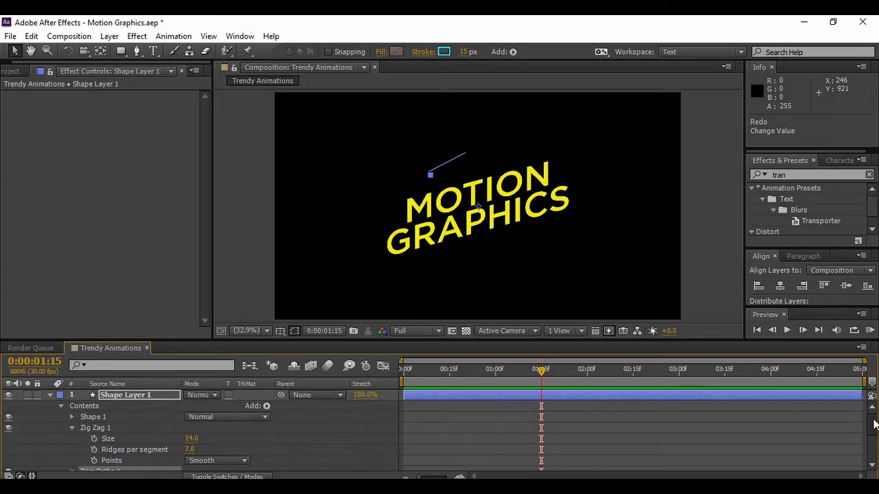
{"action": "left_click", "coordinate": [49, 395]}
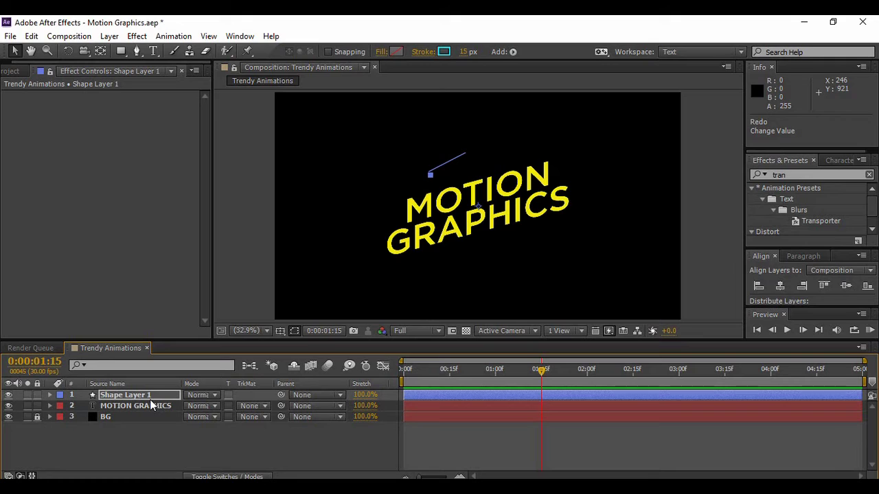
{"action": "key", "text": "Return"}
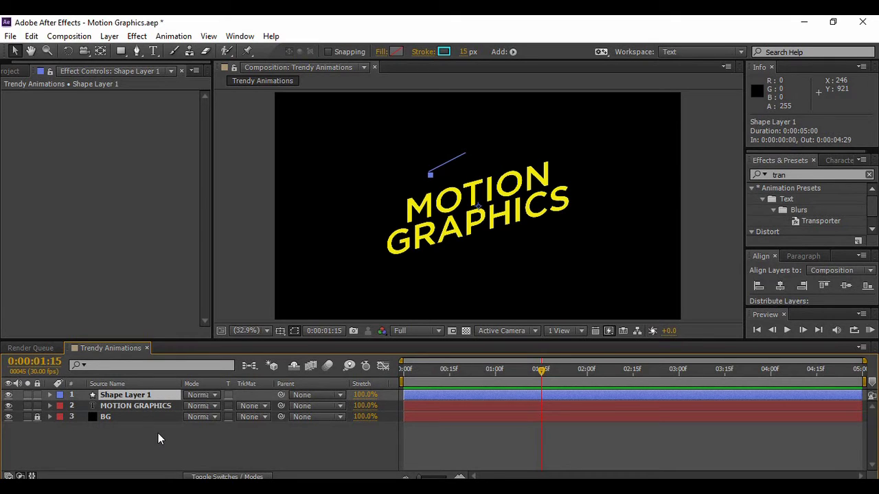
{"action": "key", "text": "ctrl+d"}
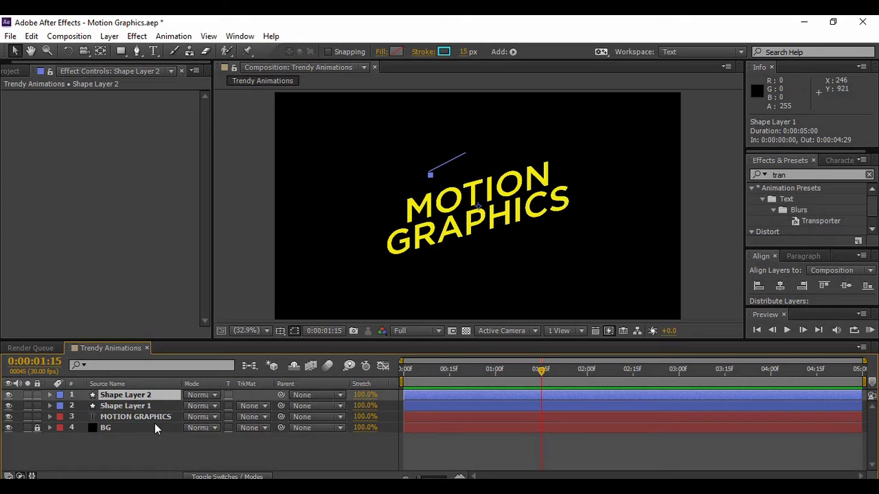
Step: Offset the original wavy line slightly up and left of its copy, to about position 941.7, 503.5, at 0:00:01:09
{"action": "left_click", "coordinate": [440, 161]}
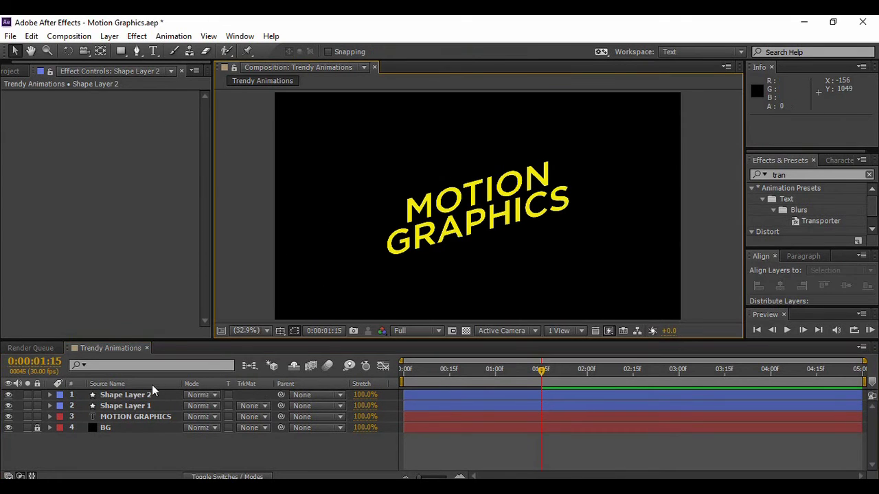
{"action": "left_click", "coordinate": [131, 405]}
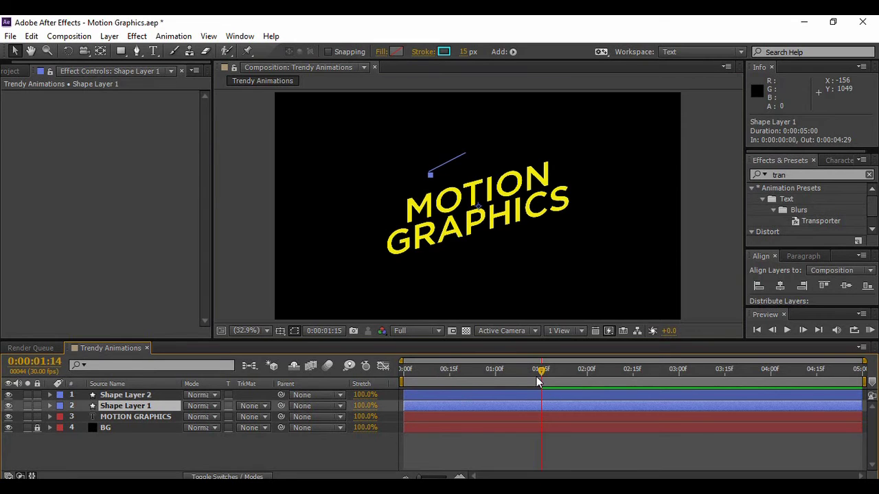
{"action": "left_click_drag", "start_coordinate": [536, 376], "coordinate": [523, 377]}
{"action": "left_click_drag", "start_coordinate": [448, 161], "coordinate": [444, 152]}
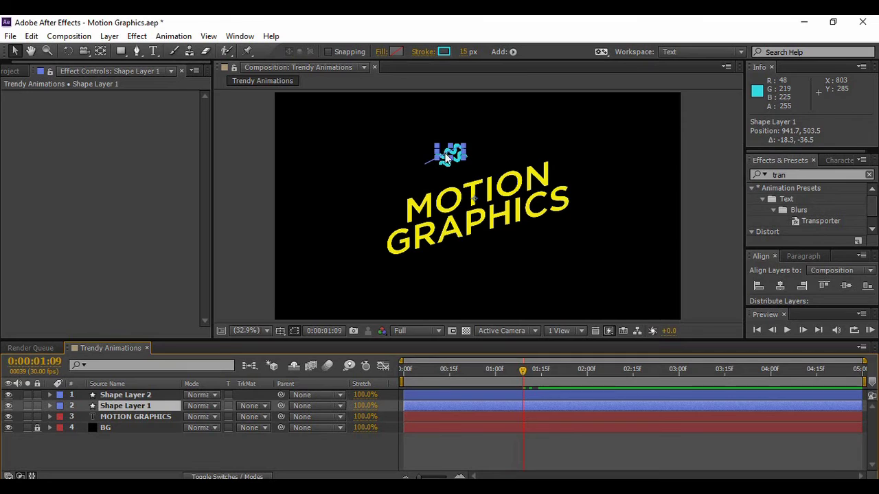
Step: Deselect the layers and play back the doubled wavy line animation from around the start of its keyframes
{"action": "left_click_drag", "start_coordinate": [520, 368], "coordinate": [489, 369]}
{"action": "left_click", "coordinate": [627, 250]}
{"action": "left_click", "coordinate": [787, 331]}
{"action": "left_click", "coordinate": [786, 330]}
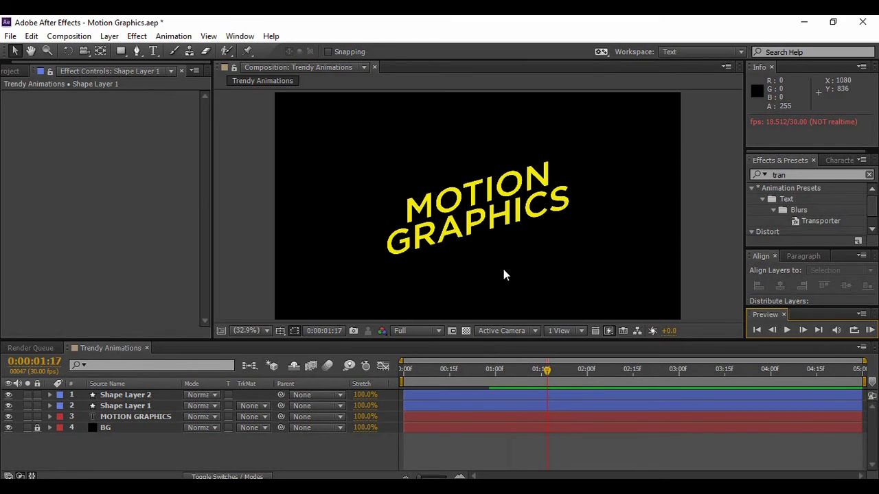
Step: Pre-compose Shape Layer 1 and Shape Layer 2 together into a new composition named Zig Zag
{"action": "left_click", "coordinate": [142, 395]}
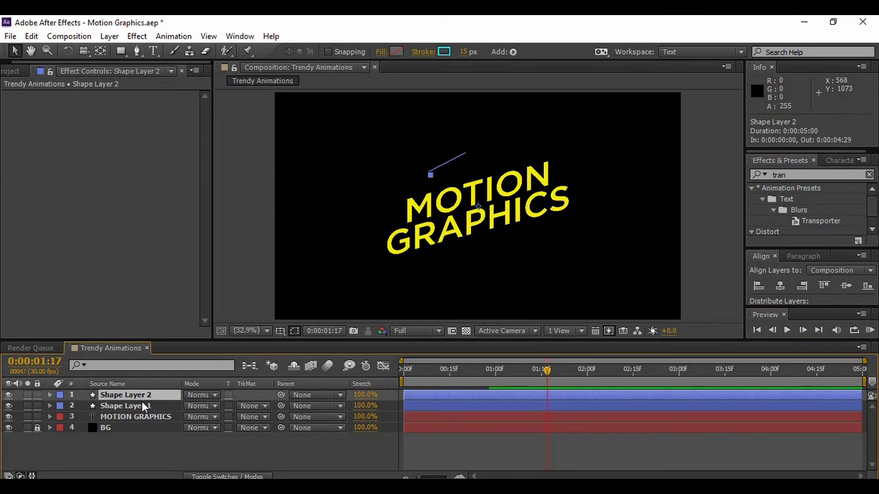
{"action": "left_click", "coordinate": [141, 406], "text": "ctrl"}
{"action": "right_click", "coordinate": [141, 406]}
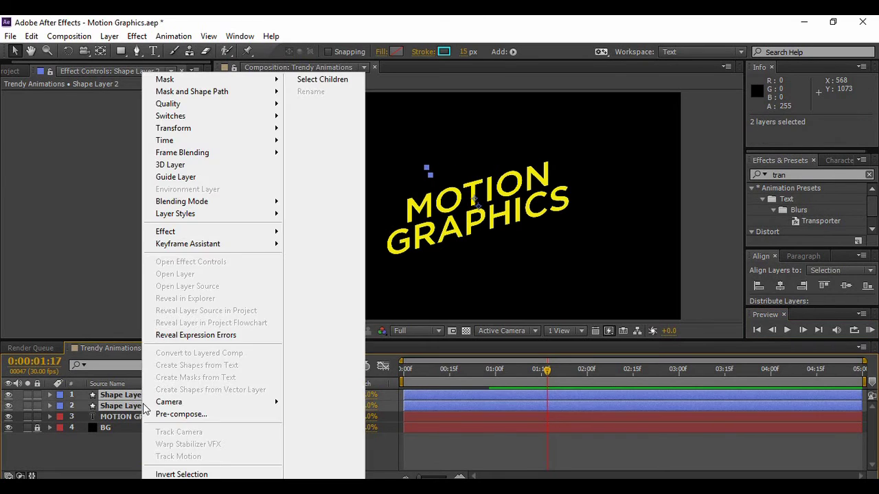
{"action": "left_click", "coordinate": [178, 416]}
{"action": "type", "text": "Z"}
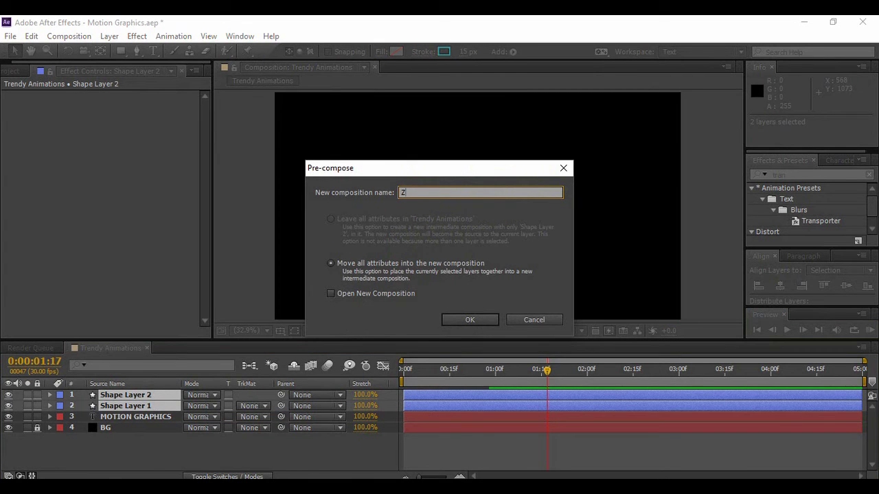
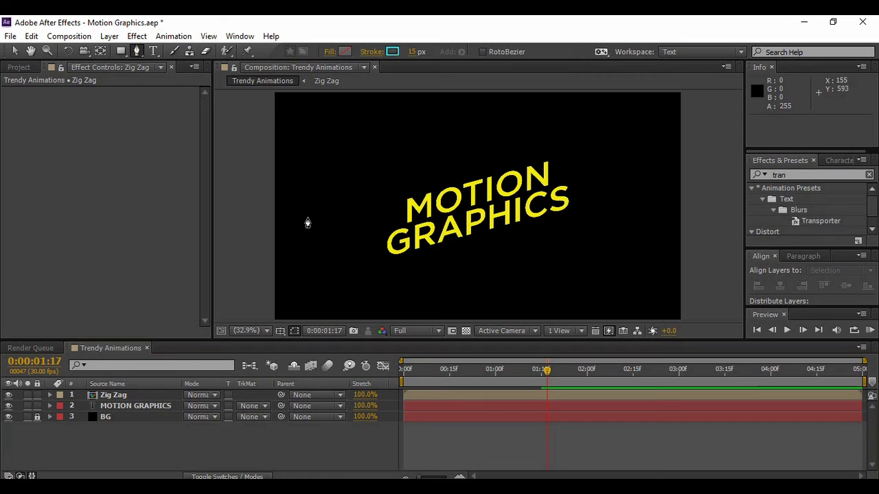
Step: Change the shape stroke color to red and draw a short slanted line with the Pen tool below the word GRAPHICS
{"action": "left_click", "coordinate": [396, 50]}
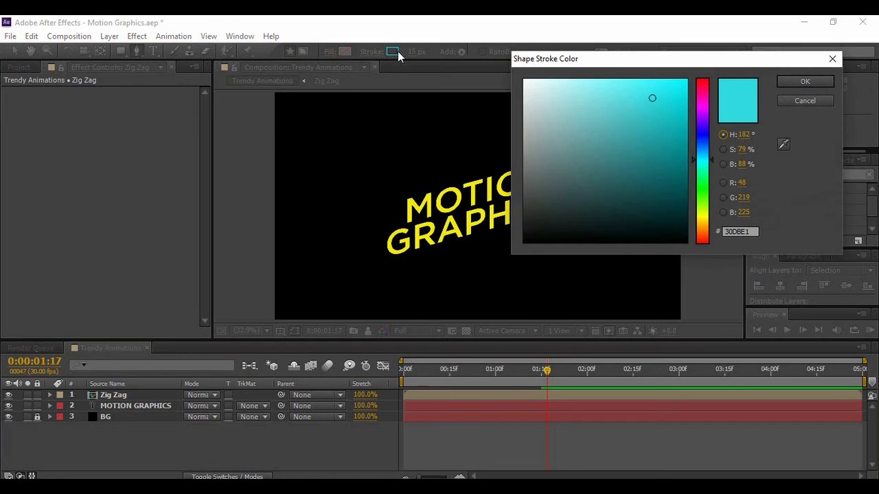
{"action": "left_click", "coordinate": [704, 88]}
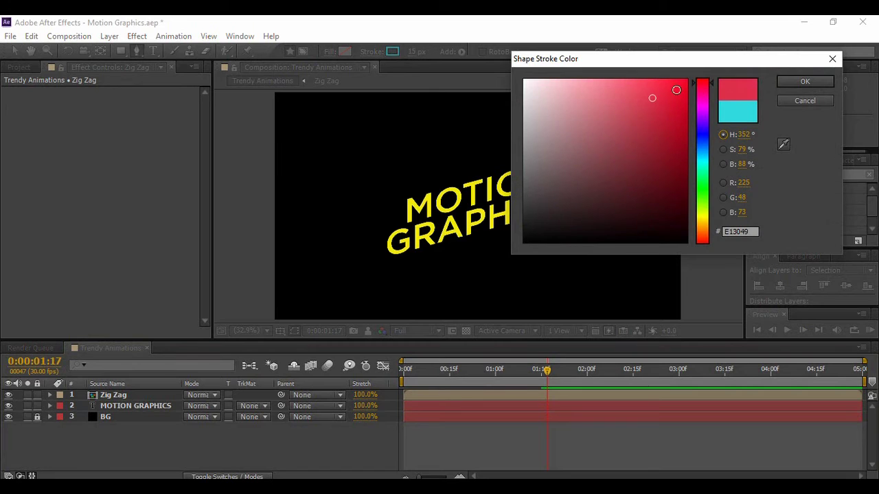
{"action": "left_click", "coordinate": [786, 81]}
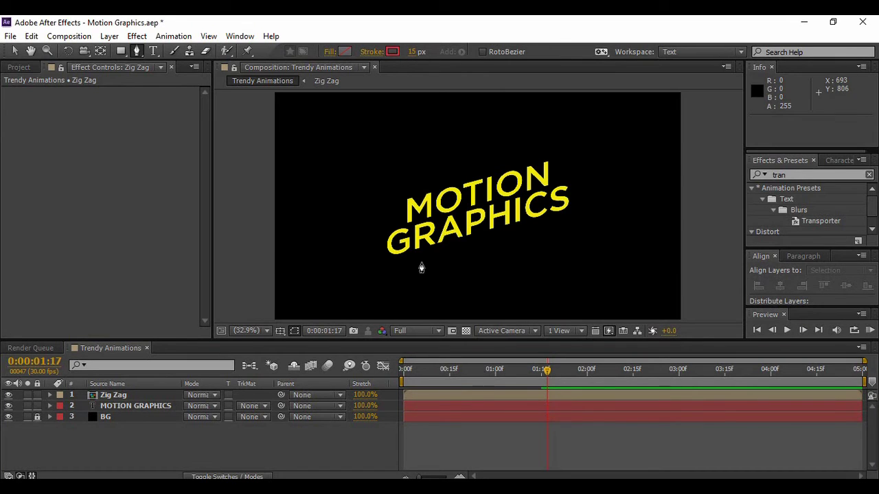
{"action": "left_click", "coordinate": [467, 270]}
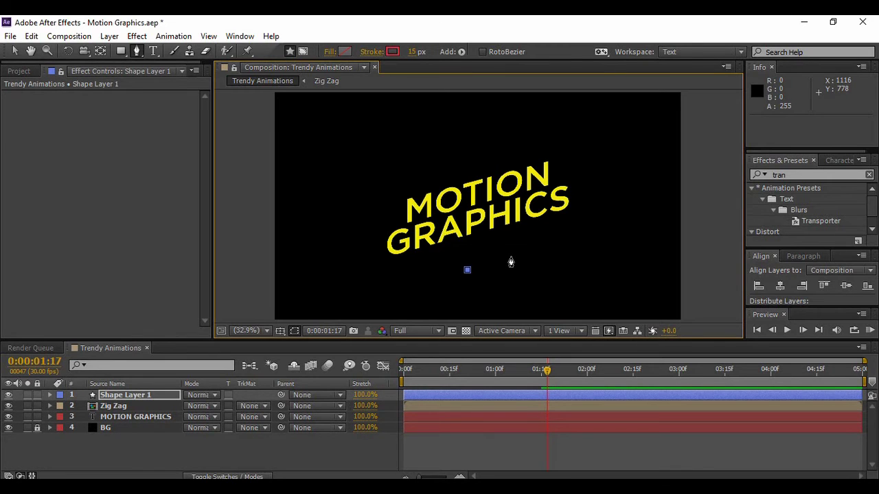
{"action": "left_click", "coordinate": [514, 260]}
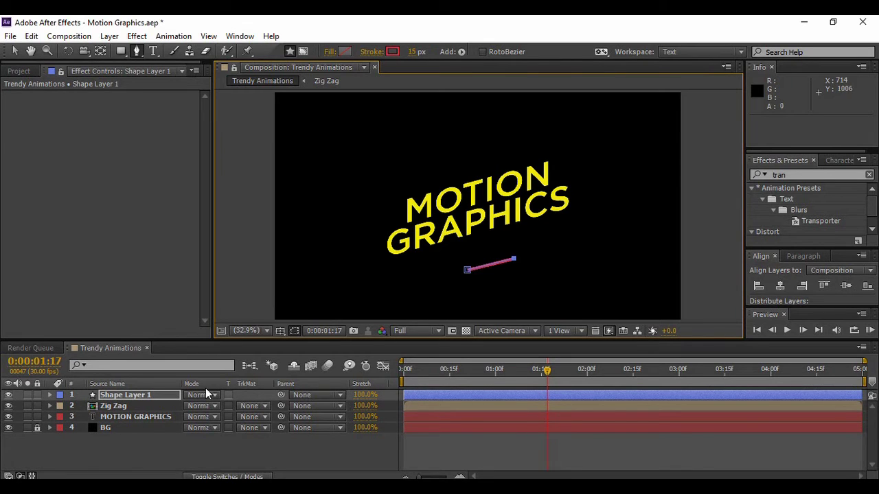
Step: Add a Twist operator to the red line's shape layer and set its Angle to 627 to form a spiral
{"action": "left_click", "coordinate": [50, 395]}
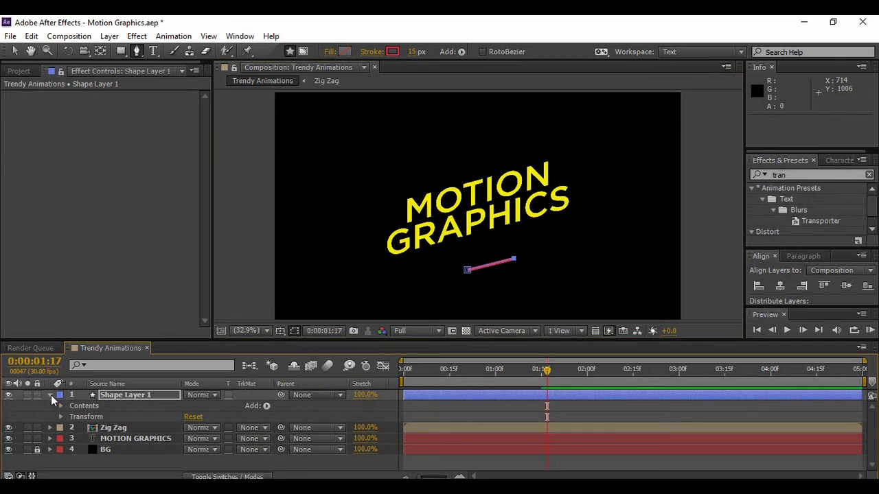
{"action": "left_click", "coordinate": [267, 406]}
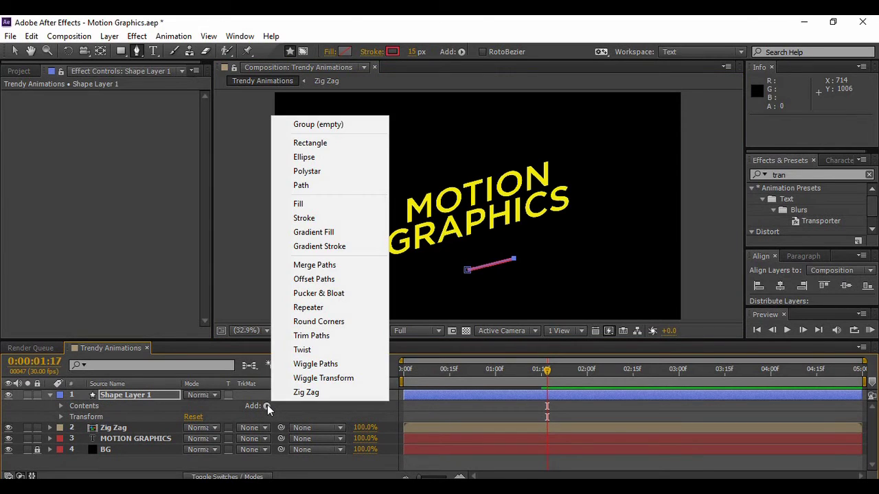
{"action": "left_click", "coordinate": [311, 351]}
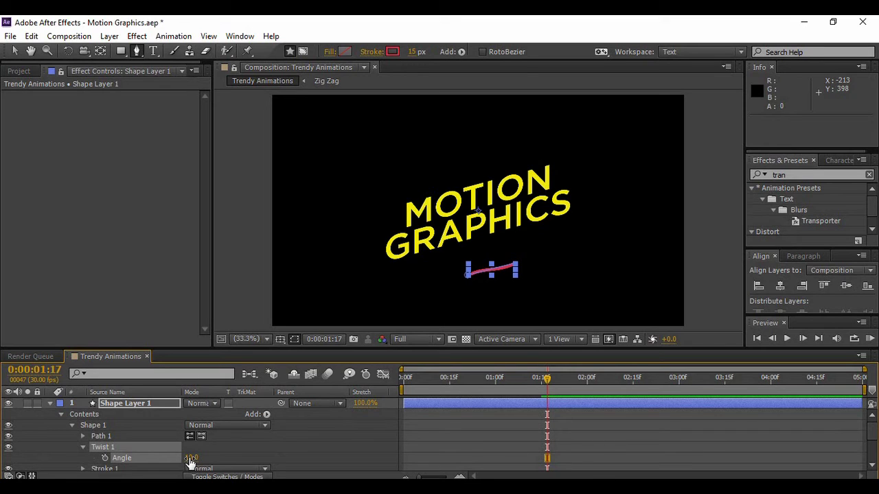
{"action": "left_click_drag", "start_coordinate": [191, 464], "coordinate": [303, 460]}
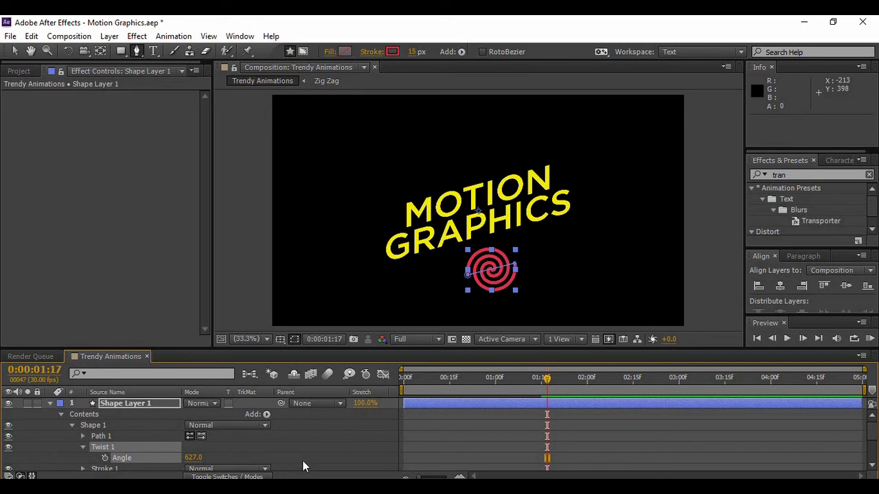
Step: Add a Trim Paths operator to the red spiral's shape layer and expand its settings
{"action": "left_click", "coordinate": [267, 414]}
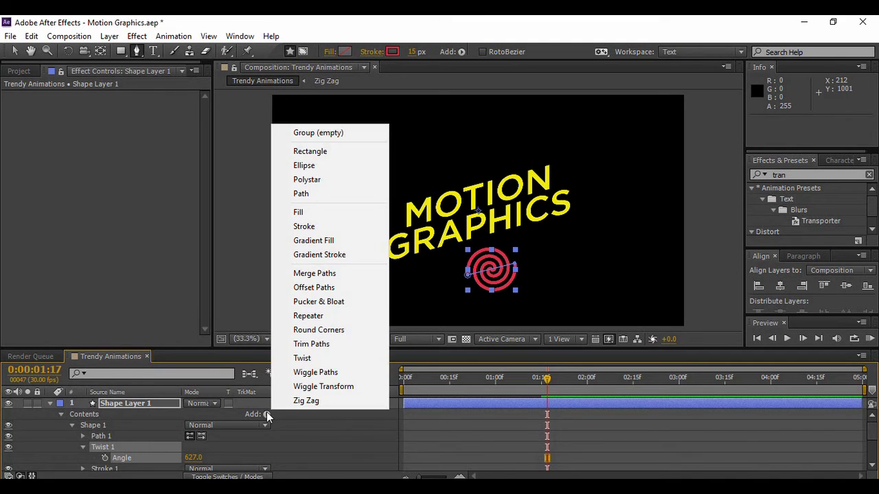
{"action": "left_click", "coordinate": [317, 345]}
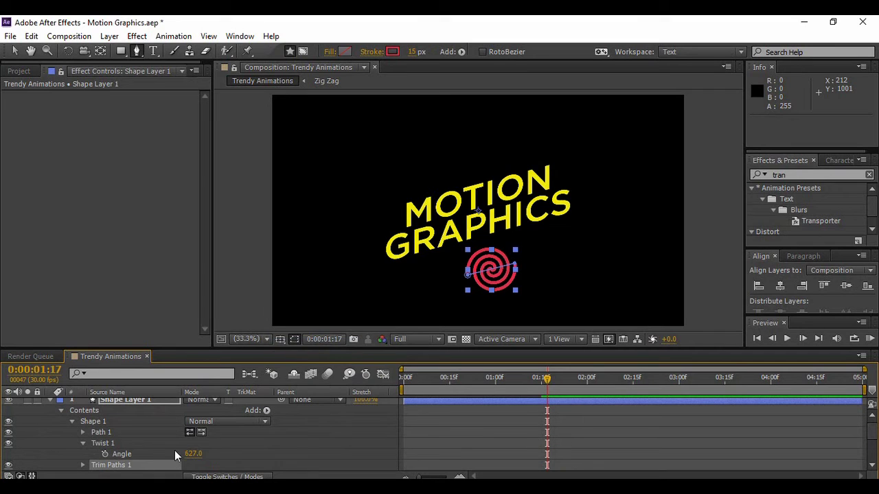
{"action": "left_click", "coordinate": [83, 466]}
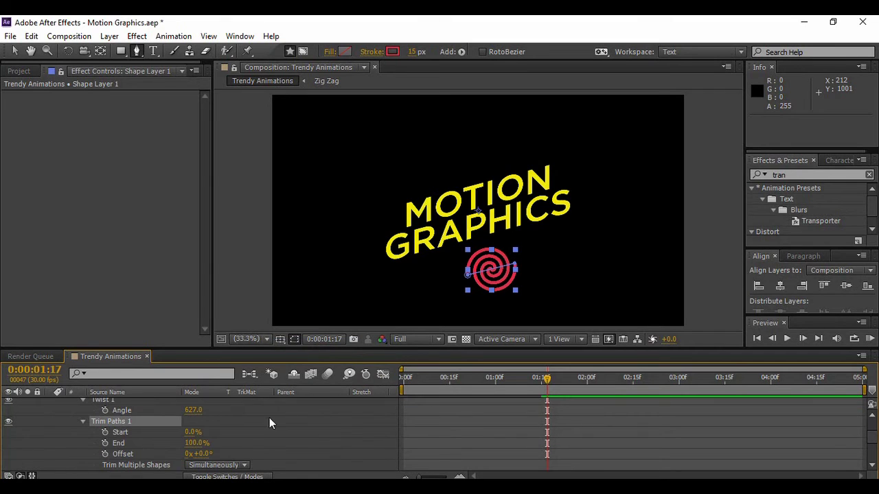
Step: Keyframe the spiral's Trim Paths End at 0% at 0:00:01:17 and 100% at 0:00:01:28
{"action": "left_click_drag", "start_coordinate": [191, 443], "coordinate": [110, 444]}
{"action": "left_click", "coordinate": [105, 443]}
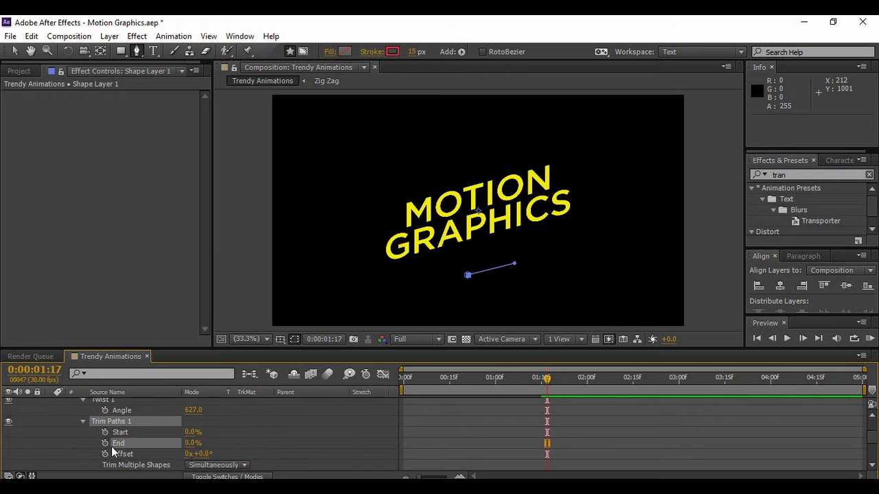
{"action": "left_click", "coordinate": [104, 444]}
{"action": "left_click_drag", "start_coordinate": [547, 379], "coordinate": [579, 382]}
{"action": "left_click_drag", "start_coordinate": [191, 445], "coordinate": [483, 395]}
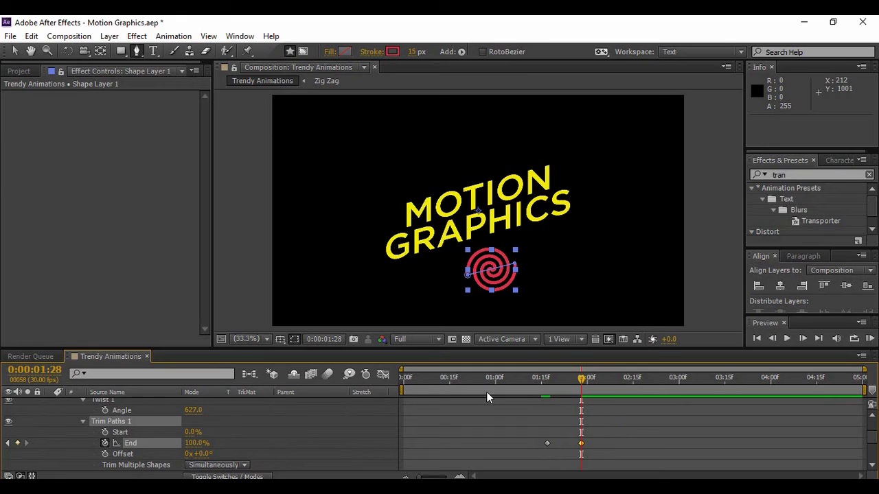
Step: Keyframe the spiral's Trim Paths Start at 0% at 0:00:01:28 and 100% at 0:00:02:09
{"action": "left_click", "coordinate": [105, 432]}
{"action": "left_click_drag", "start_coordinate": [581, 382], "coordinate": [614, 381]}
{"action": "left_click_drag", "start_coordinate": [192, 434], "coordinate": [220, 434]}
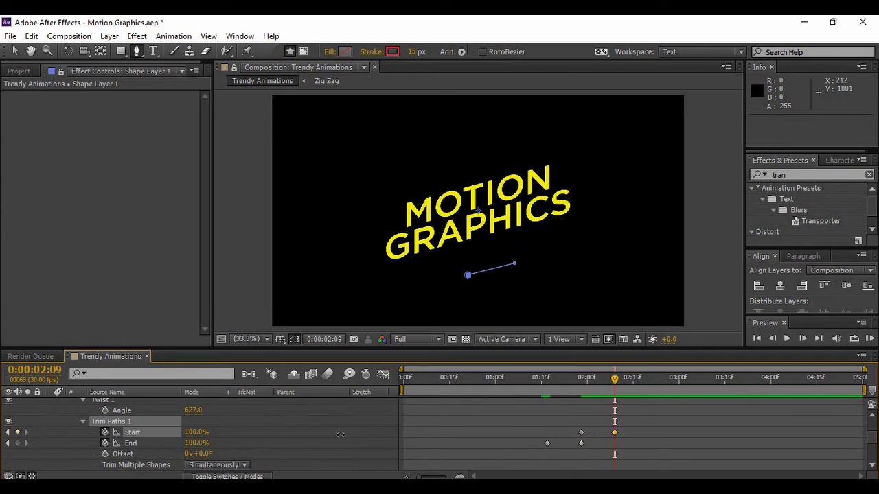
{"action": "left_click", "coordinate": [653, 293]}
{"action": "key", "text": "ctrl+z"}
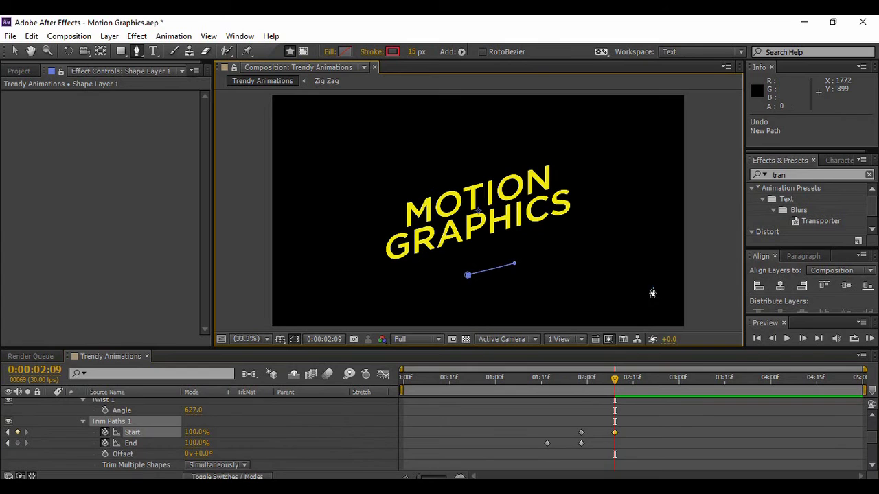
Step: Play the composition from the start to preview the text, wavy lines and red spiral
{"action": "left_click", "coordinate": [756, 338]}
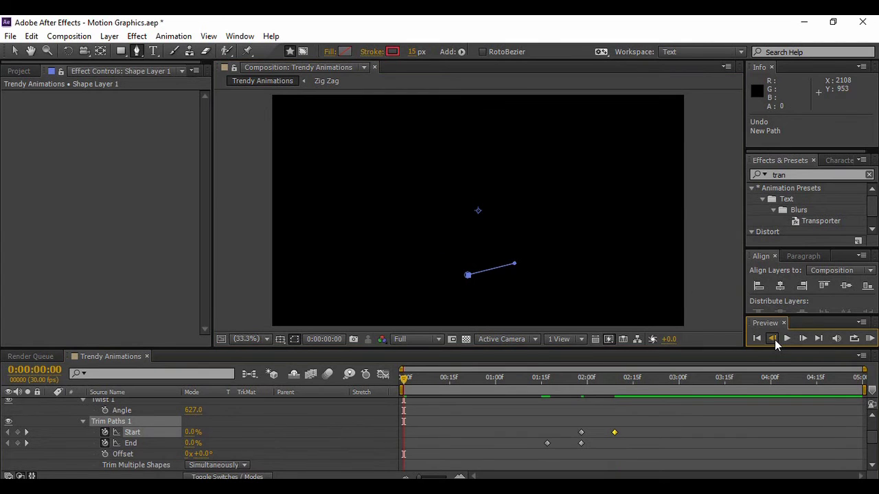
{"action": "left_click", "coordinate": [773, 339]}
{"action": "left_click", "coordinate": [787, 338]}
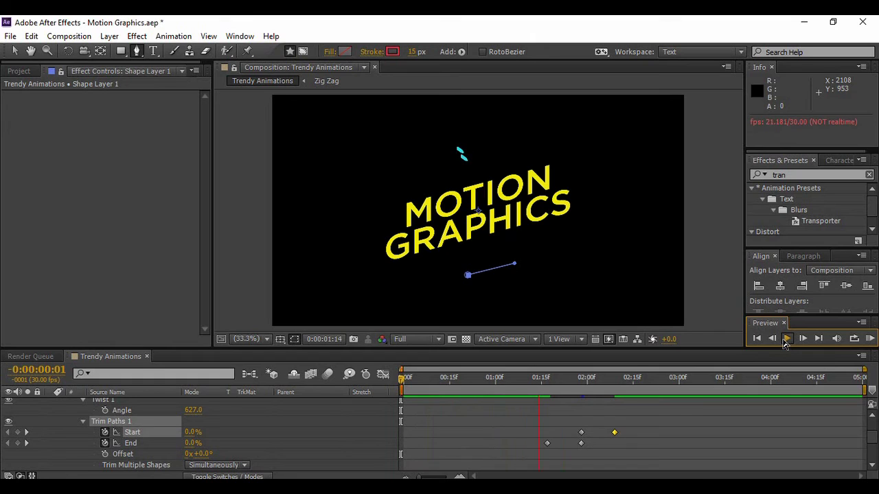
{"action": "left_click", "coordinate": [786, 339]}
Step: Pre-compose the red spiral's shape layer into a new composition named Sprial
{"action": "key", "text": "u"}
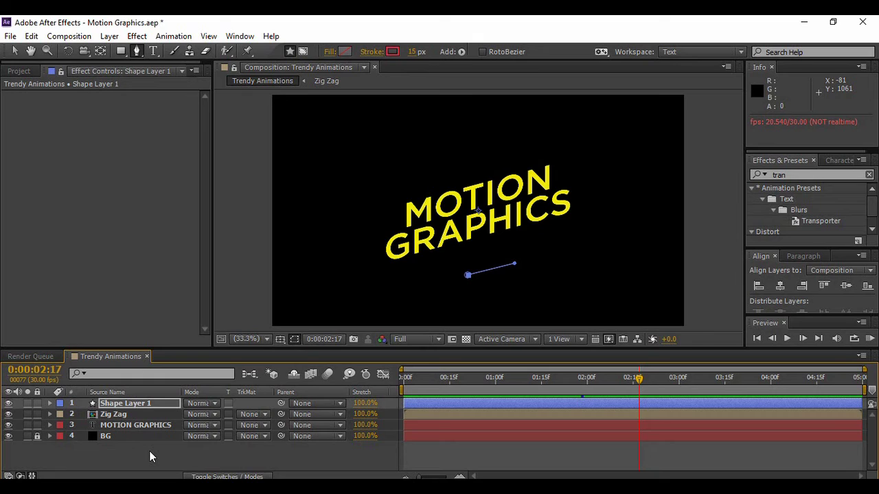
{"action": "left_click", "coordinate": [116, 405]}
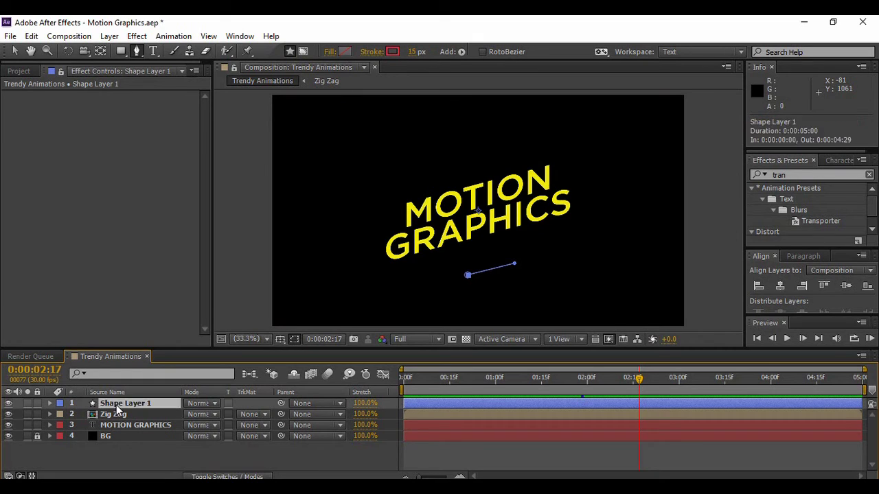
{"action": "right_click", "coordinate": [116, 404]}
{"action": "left_click", "coordinate": [153, 415]}
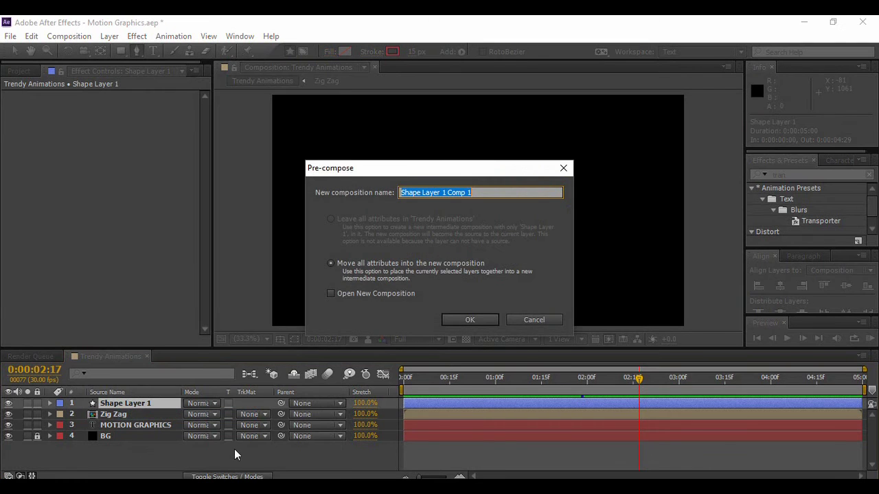
{"action": "type", "text": "Spira"}
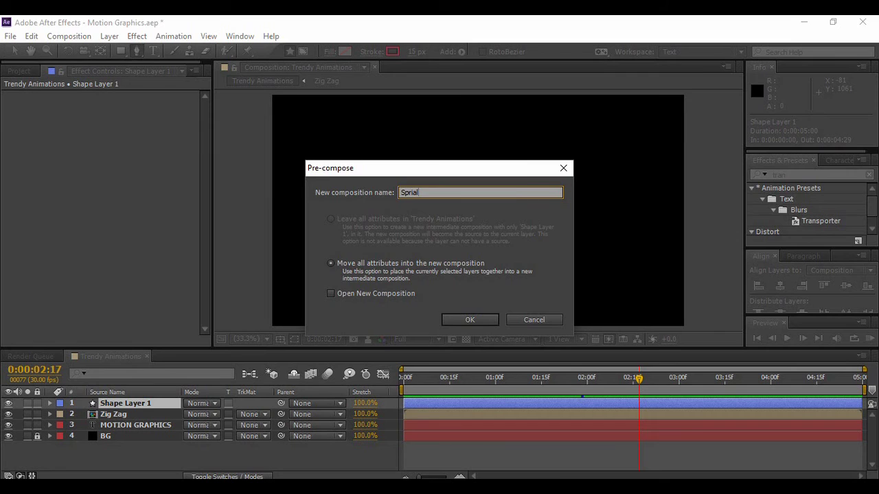
{"action": "type", "text": "l"}
{"action": "key", "text": "Return"}
{"action": "left_click", "coordinate": [178, 467]}
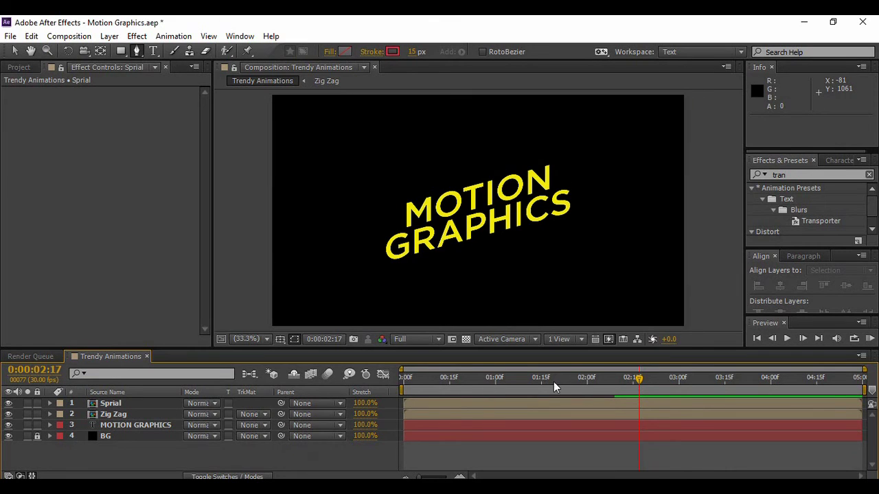
Step: Activate the Ellipse tool with no layer selected and set its stroke to None
{"action": "left_click", "coordinate": [122, 55]}
{"action": "key", "text": "q"}
{"action": "key", "text": "q"}
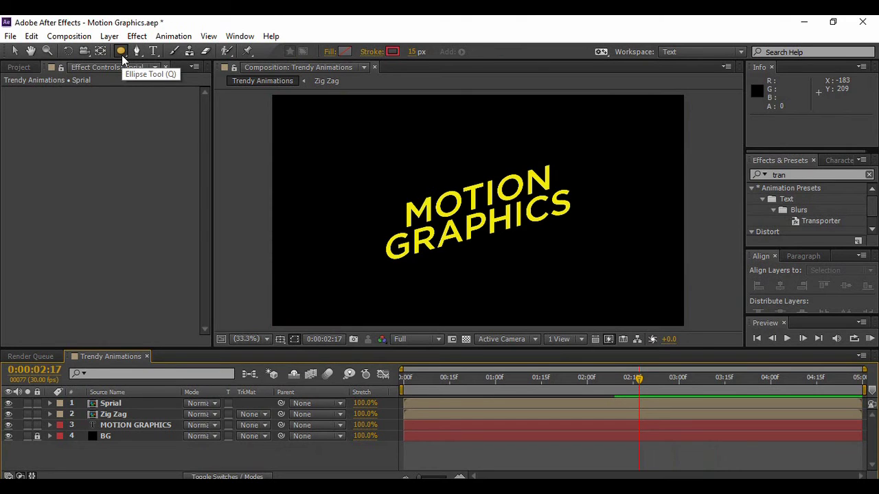
{"action": "left_click", "coordinate": [369, 50]}
{"action": "left_click", "coordinate": [375, 220]}
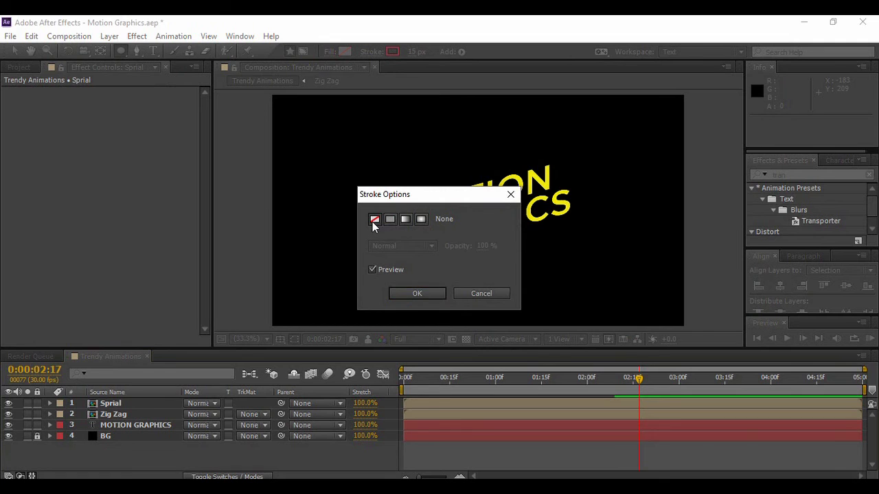
{"action": "left_click", "coordinate": [405, 292]}
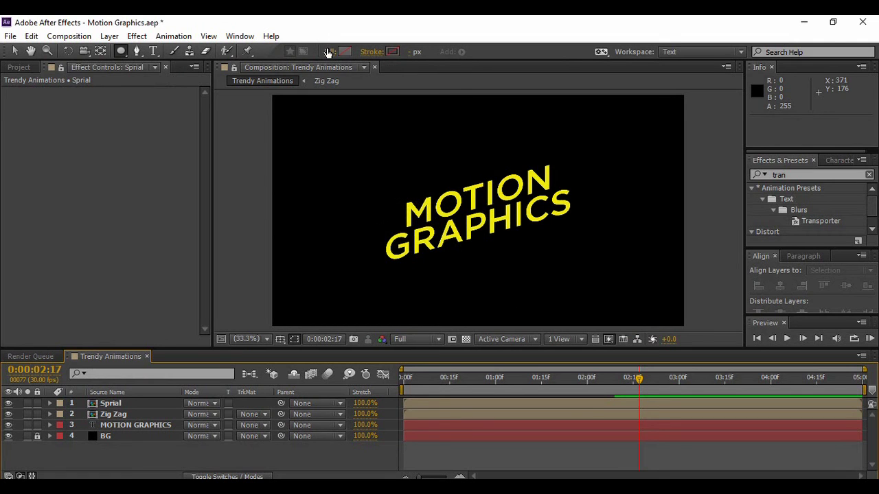
Step: Set the ellipse fill to a solid colour and make it bright yellow, F1F40B
{"action": "left_click", "coordinate": [328, 49]}
{"action": "left_click", "coordinate": [390, 219]}
{"action": "left_click", "coordinate": [417, 293]}
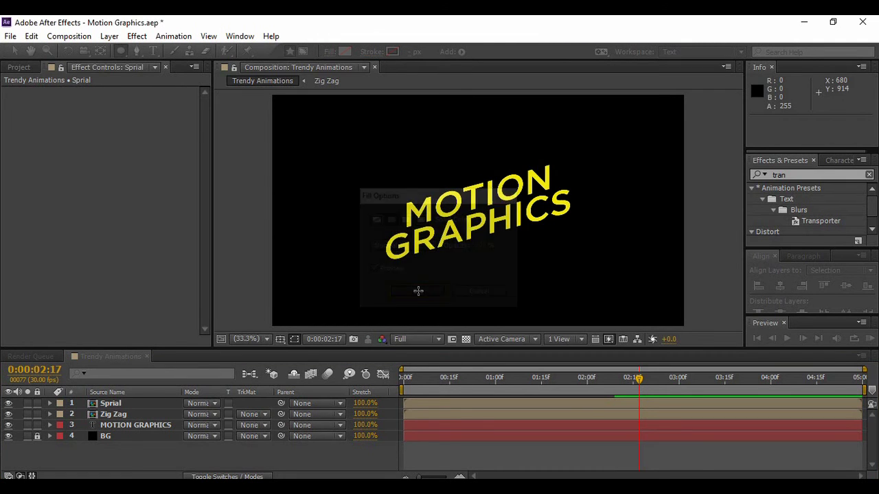
{"action": "left_click", "coordinate": [346, 52]}
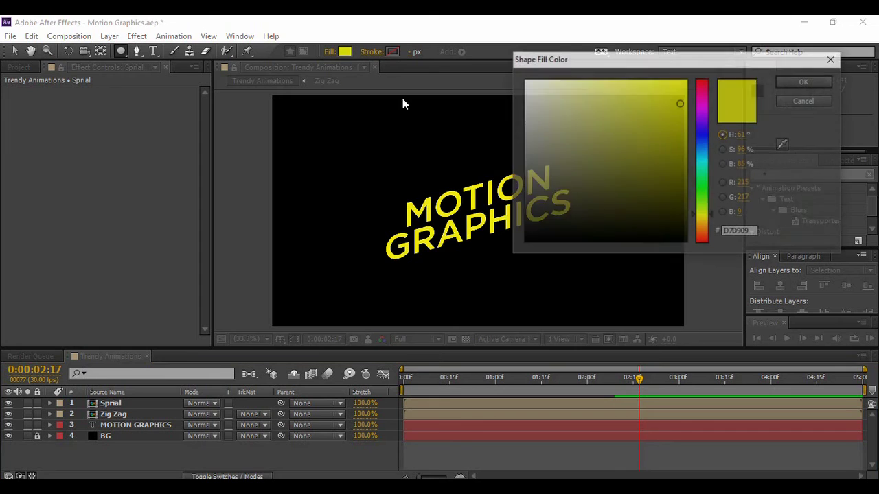
{"action": "left_click_drag", "start_coordinate": [681, 101], "coordinate": [680, 85]}
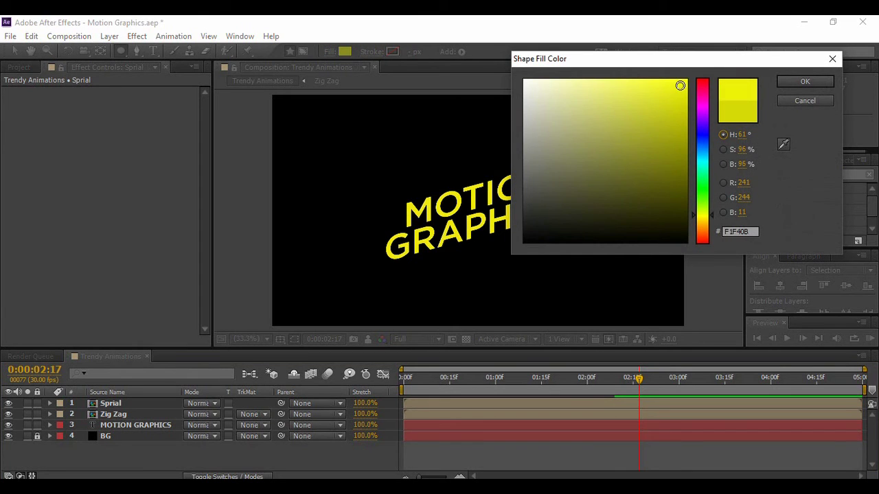
{"action": "left_click", "coordinate": [799, 81]}
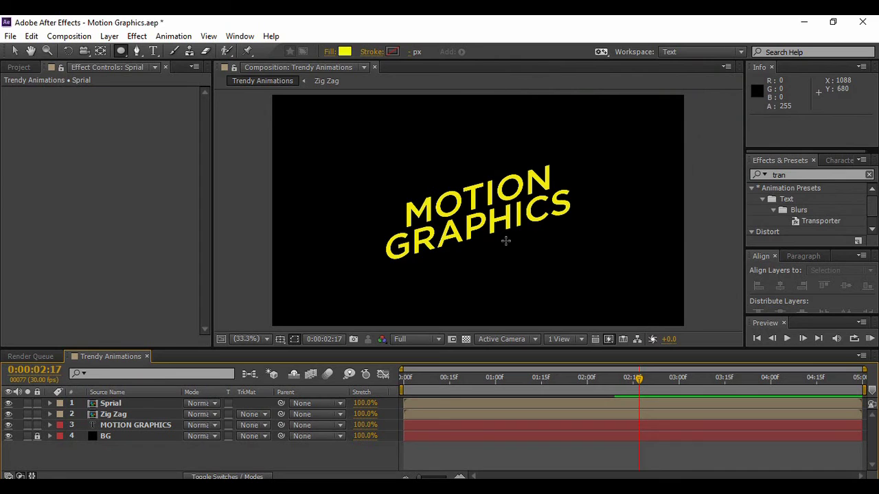
Step: Draw a yellow circle about 168 px wide left of the text and add a Wiggle Paths operator to it
{"action": "left_click_drag", "start_coordinate": [336, 210], "coordinate": [373, 235]}
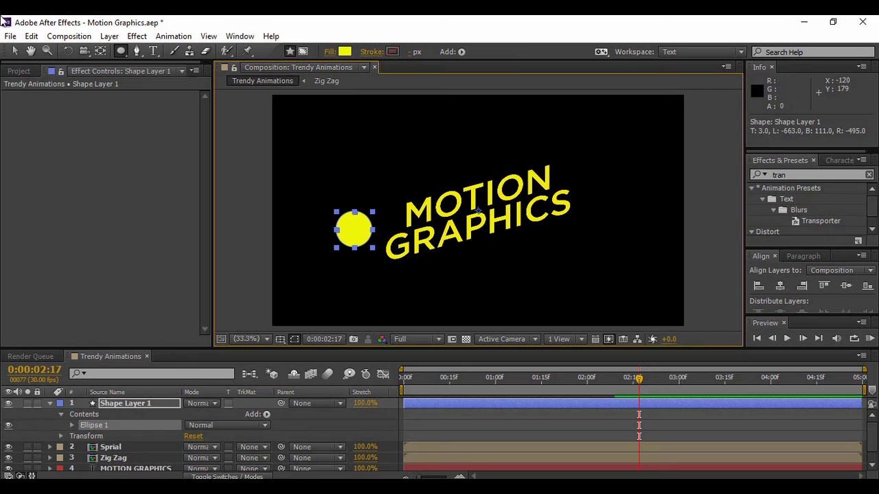
{"action": "left_click", "coordinate": [15, 51]}
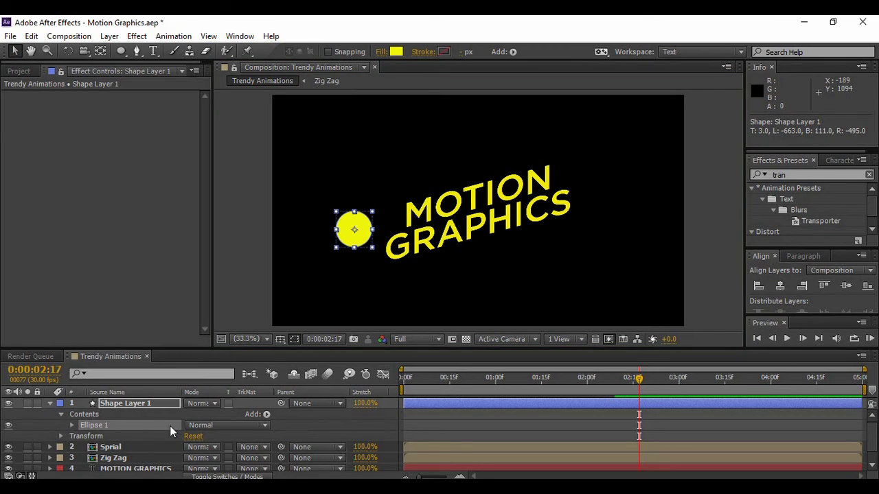
{"action": "left_click", "coordinate": [267, 415]}
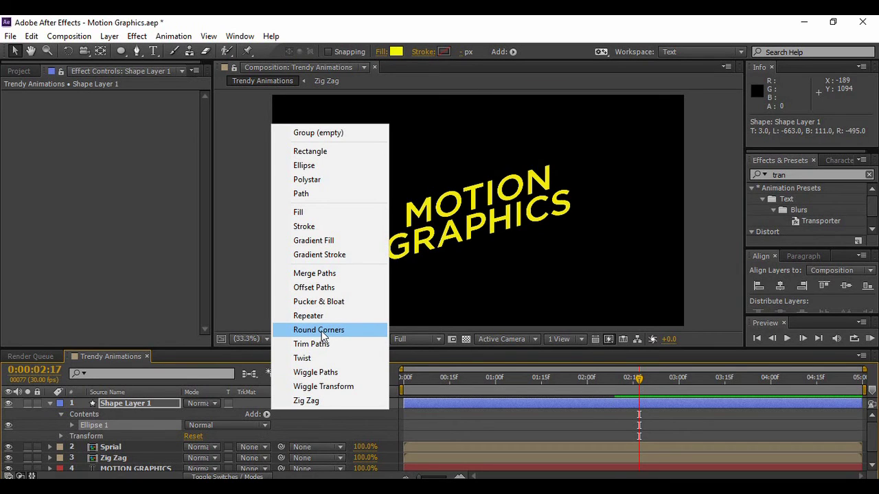
{"action": "left_click", "coordinate": [320, 373]}
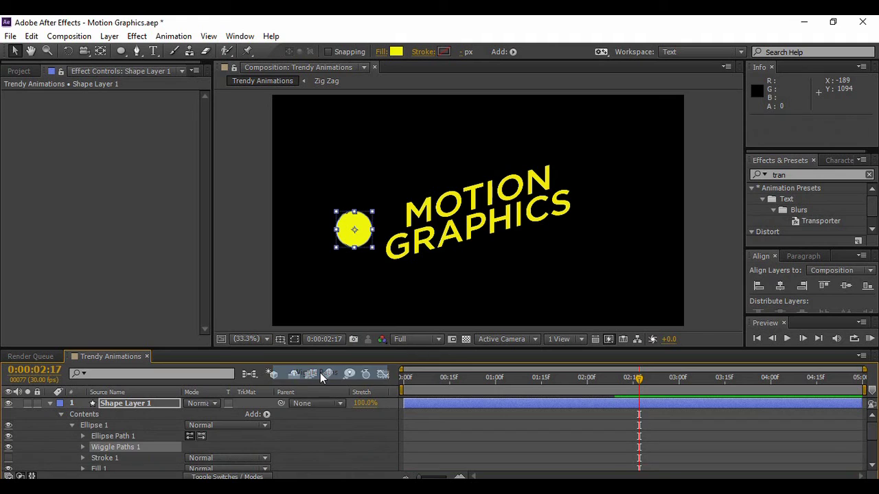
{"action": "left_click", "coordinate": [82, 447]}
{"action": "scroll", "coordinate": [133, 435], "scroll_direction": "down", "scroll_amount": 2}
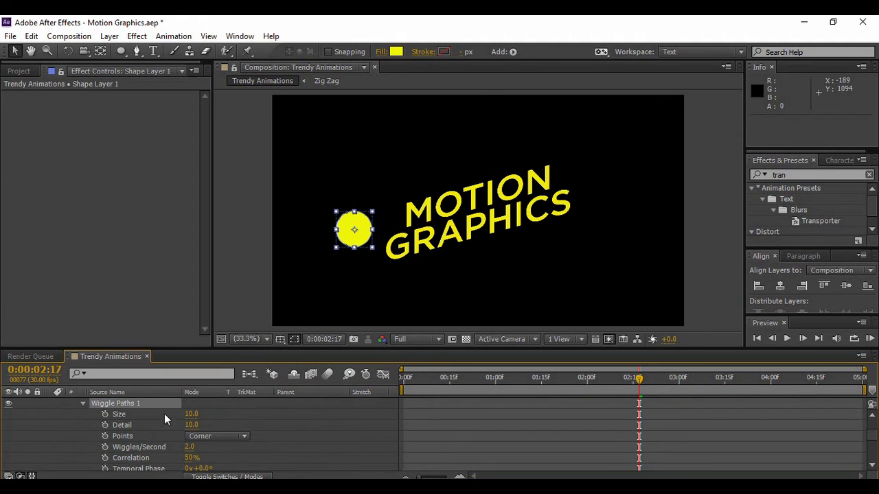
Step: Set the circle's Wiggle Paths to Size 80, Detail 23, Corner points and 10 Wiggles/Second
{"action": "left_click_drag", "start_coordinate": [197, 412], "coordinate": [236, 413]}
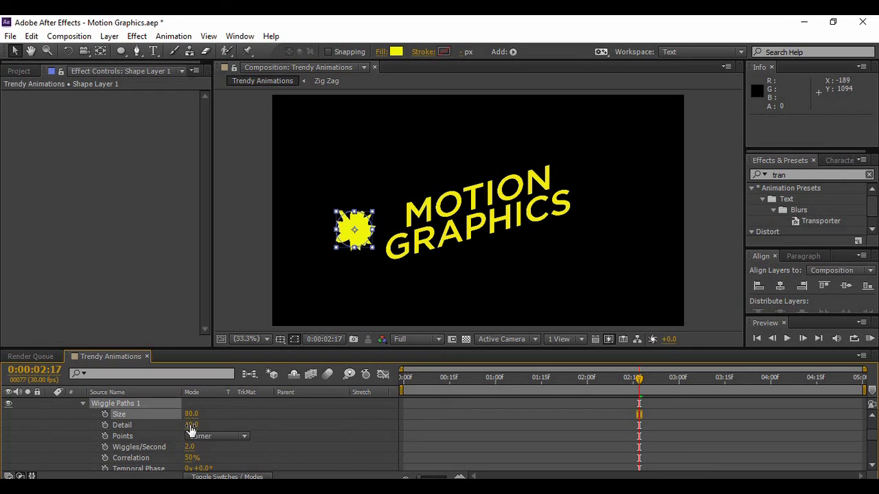
{"action": "left_click_drag", "start_coordinate": [193, 425], "coordinate": [199, 425]}
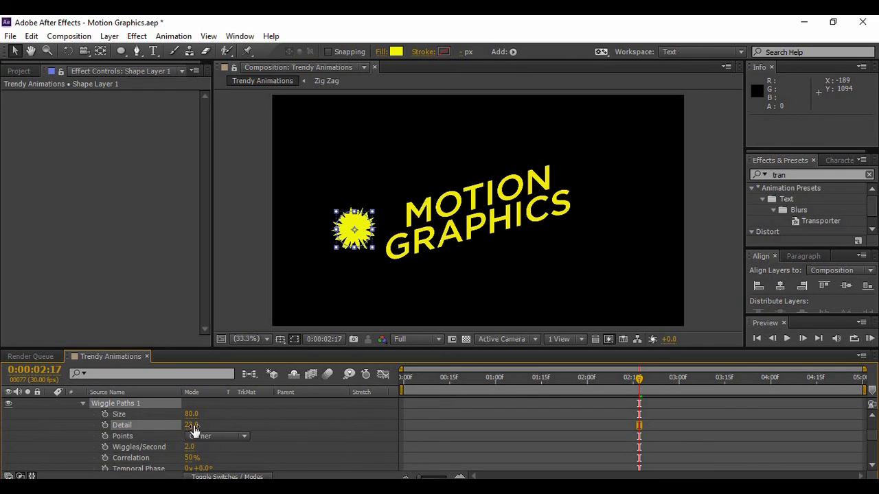
{"action": "left_click", "coordinate": [216, 436]}
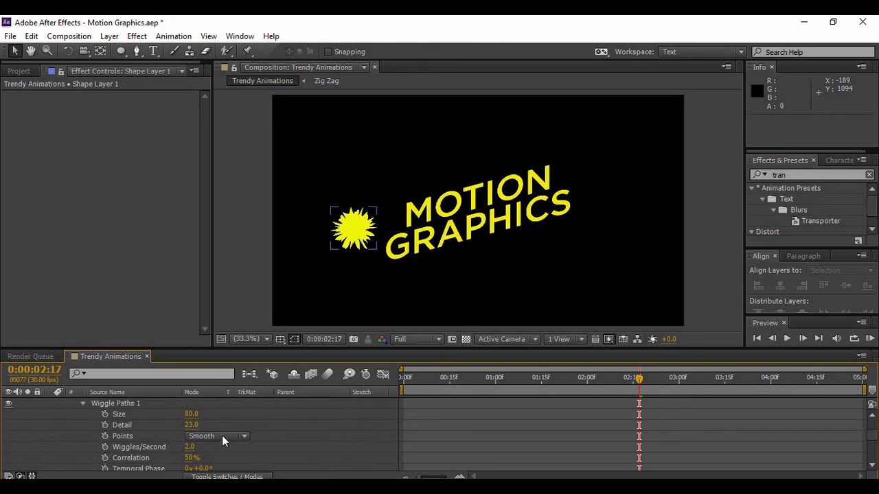
{"action": "left_click", "coordinate": [223, 437]}
{"action": "left_click", "coordinate": [215, 449]}
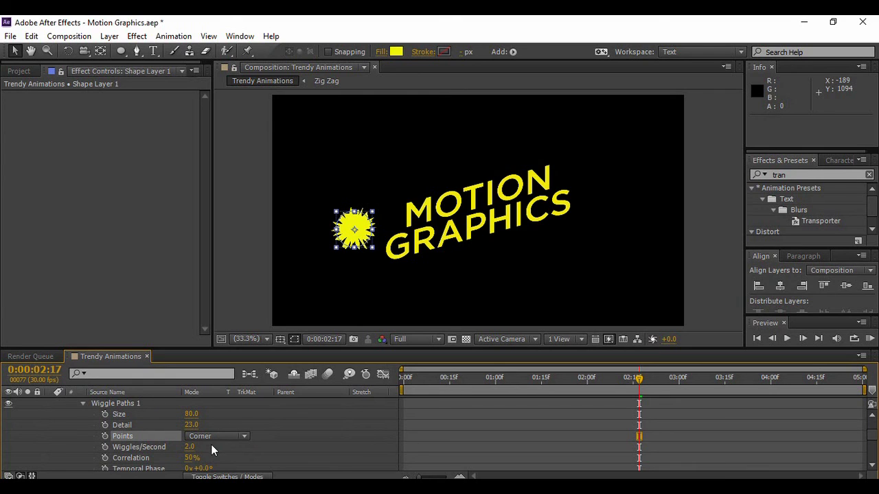
{"action": "left_click_drag", "start_coordinate": [196, 447], "coordinate": [230, 448]}
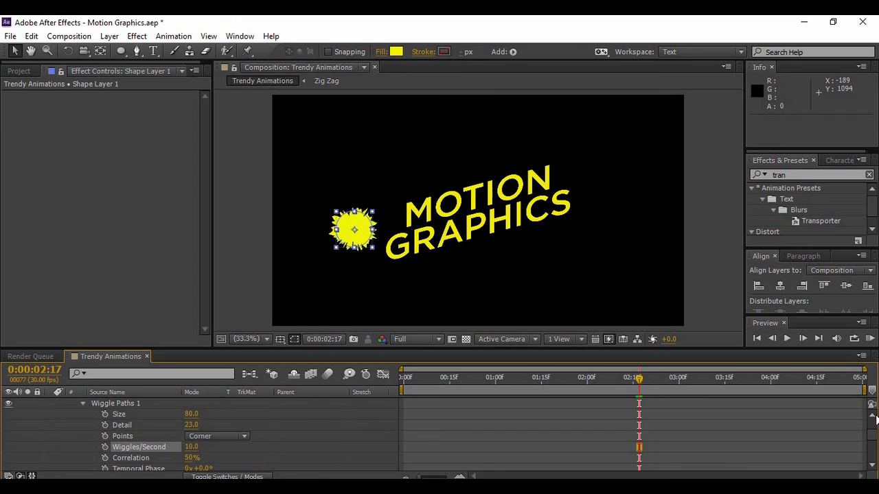
Step: Set the wiggling circle layer's Scale to 0% and keyframe it at 0:00:02:17
{"action": "scroll", "coordinate": [872, 433], "scroll_direction": "up", "scroll_amount": 3}
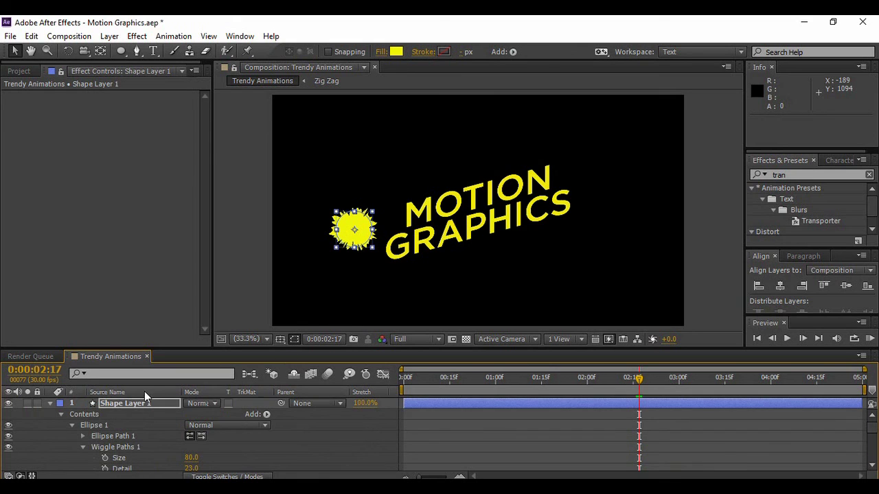
{"action": "left_click", "coordinate": [139, 403]}
{"action": "key", "text": "s"}
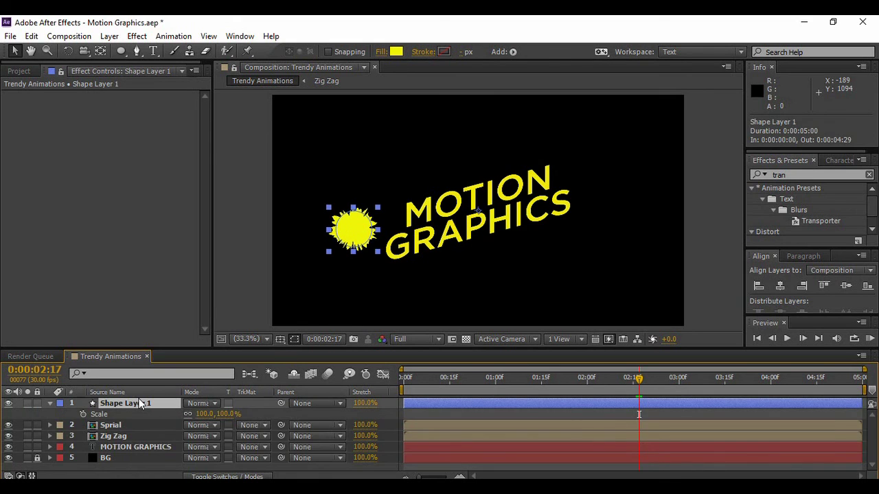
{"action": "left_click", "coordinate": [205, 414]}
{"action": "type", "text": "0"}
{"action": "key", "text": "Return"}
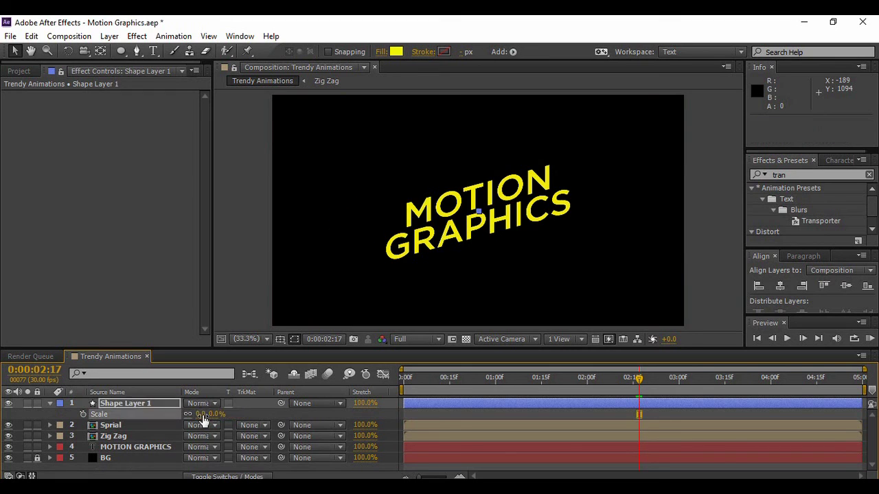
{"action": "left_click", "coordinate": [83, 415]}
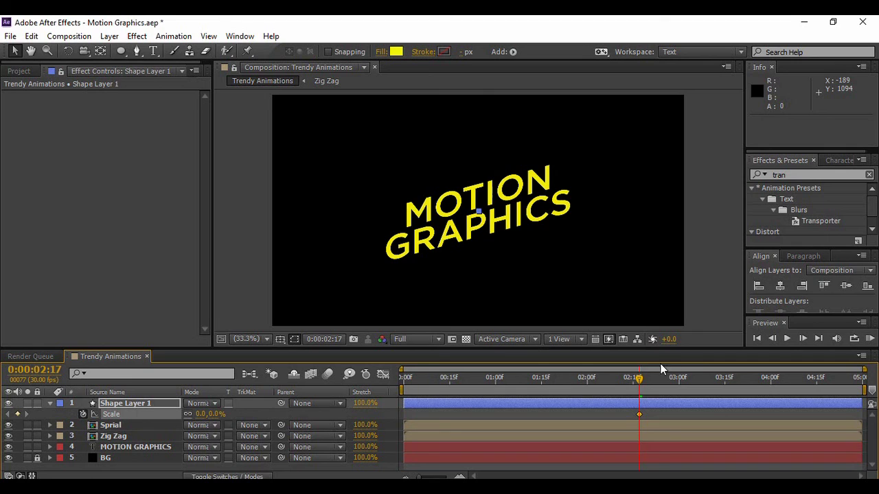
Step: Keyframe the circle layer's Scale at 100% two frames on, at 0:00:02:19
{"action": "left_click", "coordinate": [809, 337]}
{"action": "left_click", "coordinate": [801, 336]}
{"action": "left_click", "coordinate": [201, 414]}
{"action": "type", "text": "100"}
{"action": "key", "text": "Return"}
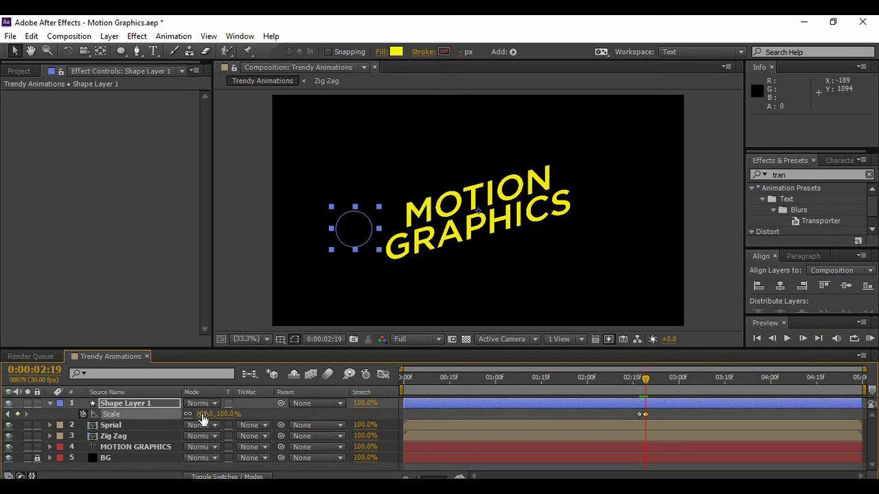
Step: Hold the circle layer's Scale at 100% with a keyframe at 0:00:02:25 and keyframe it at 0% at 0:00:02:26
{"action": "left_click_drag", "start_coordinate": [645, 383], "coordinate": [664, 384]}
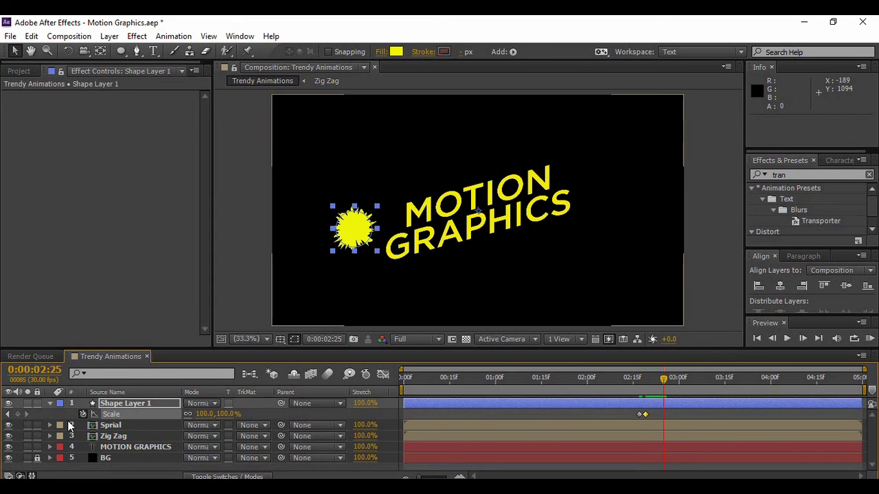
{"action": "left_click", "coordinate": [18, 414]}
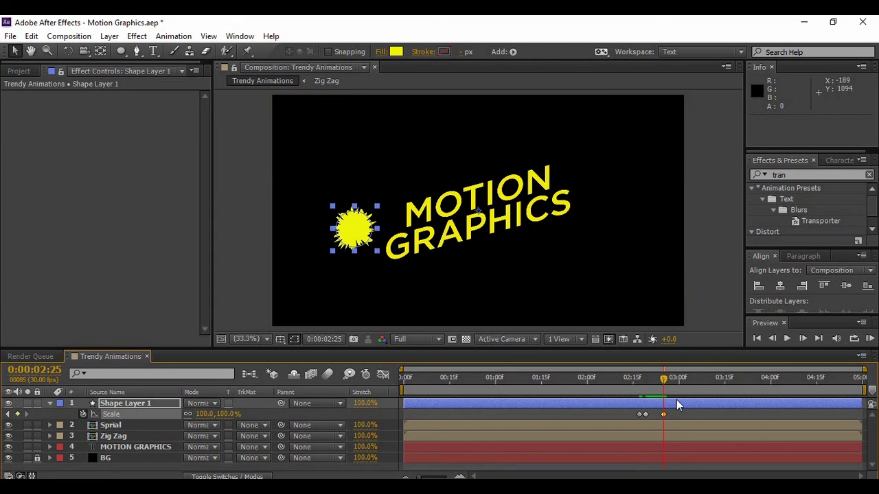
{"action": "left_click", "coordinate": [805, 338]}
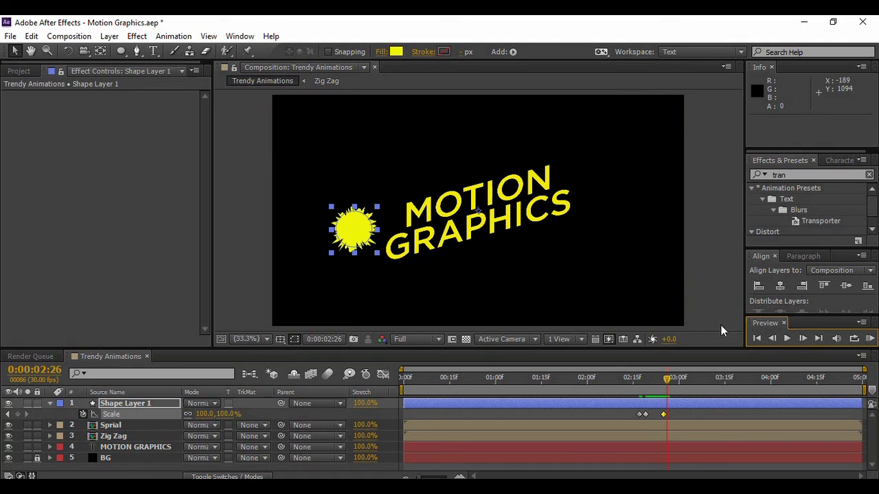
{"action": "left_click", "coordinate": [202, 414]}
{"action": "type", "text": "0"}
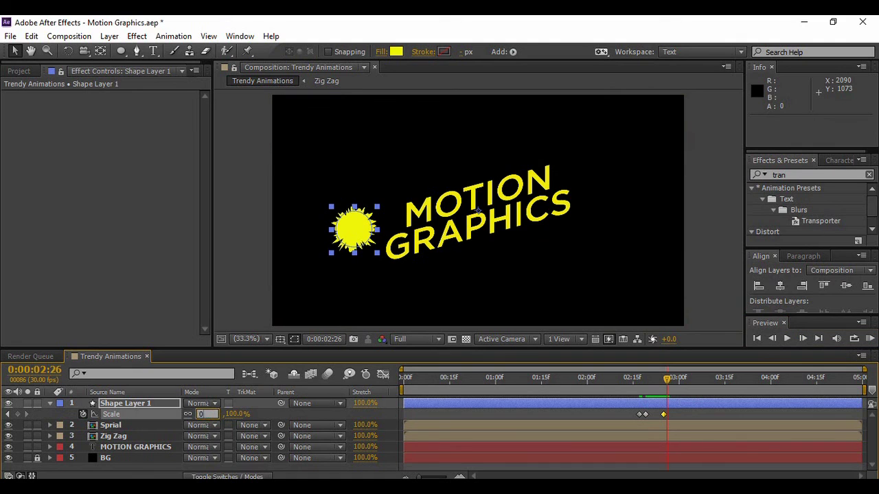
{"action": "key", "text": "Return"}
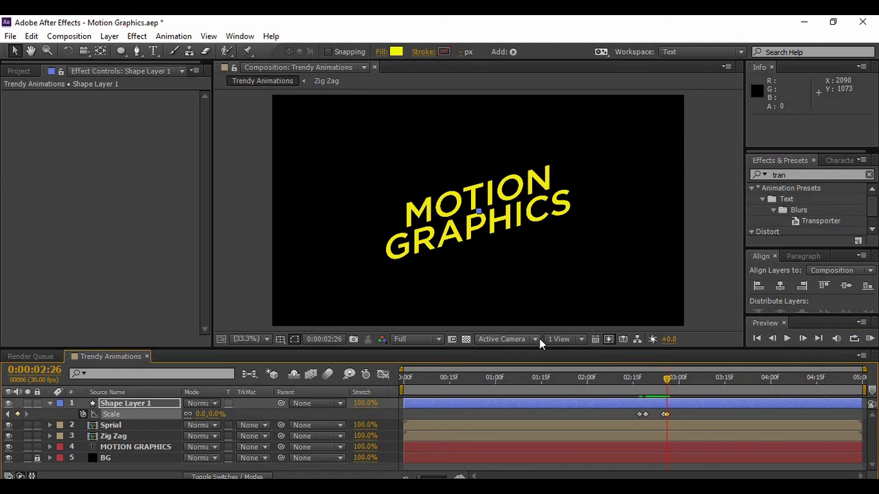
Step: Play the composition from just before the burst appears to preview its scale animation
{"action": "left_click", "coordinate": [163, 467]}
{"action": "left_click_drag", "start_coordinate": [662, 381], "coordinate": [638, 380]}
{"action": "left_click", "coordinate": [786, 337]}
{"action": "left_click", "coordinate": [787, 339]}
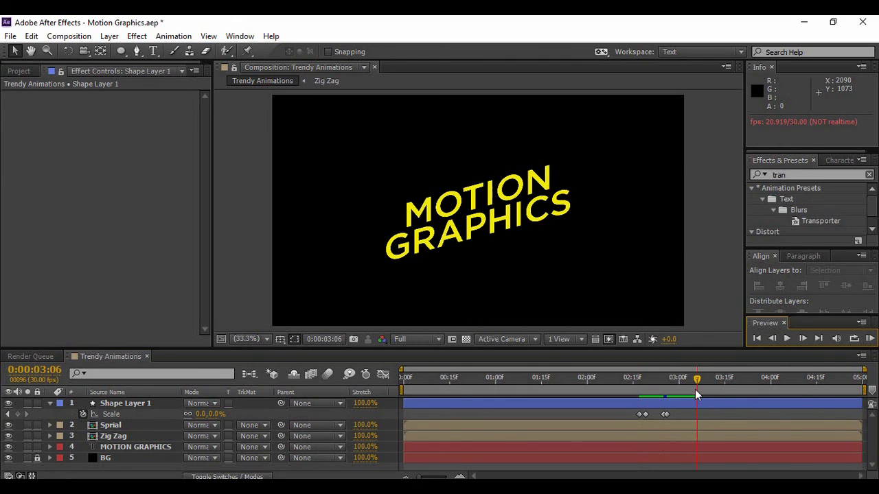
Step: Move the circle layer's last two Scale keyframes one frame earlier and replay the burst animation
{"action": "mouse_move", "coordinate": [672, 412]}
{"action": "left_mouse_down"}
{"action": "mouse_move", "coordinate": [658, 414]}
{"action": "mouse_move", "coordinate": [666, 414]}
{"action": "left_mouse_up"}
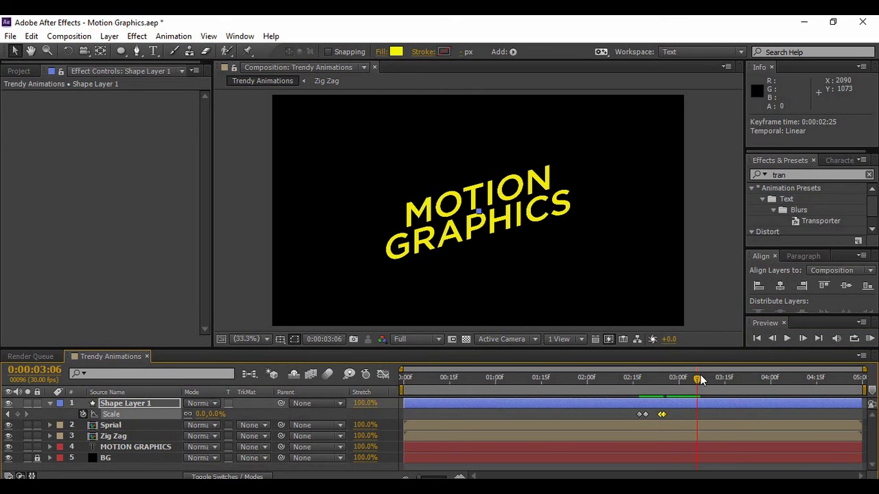
{"action": "left_click_drag", "start_coordinate": [697, 382], "coordinate": [617, 381]}
{"action": "left_click", "coordinate": [787, 337]}
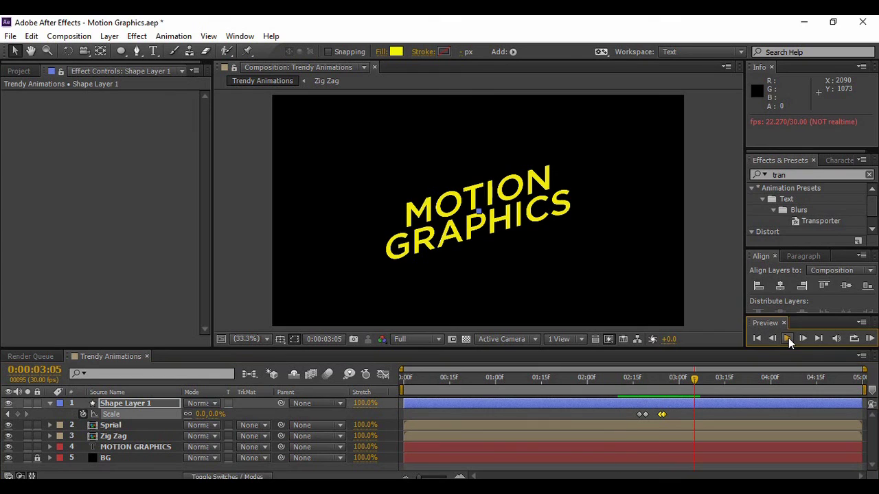